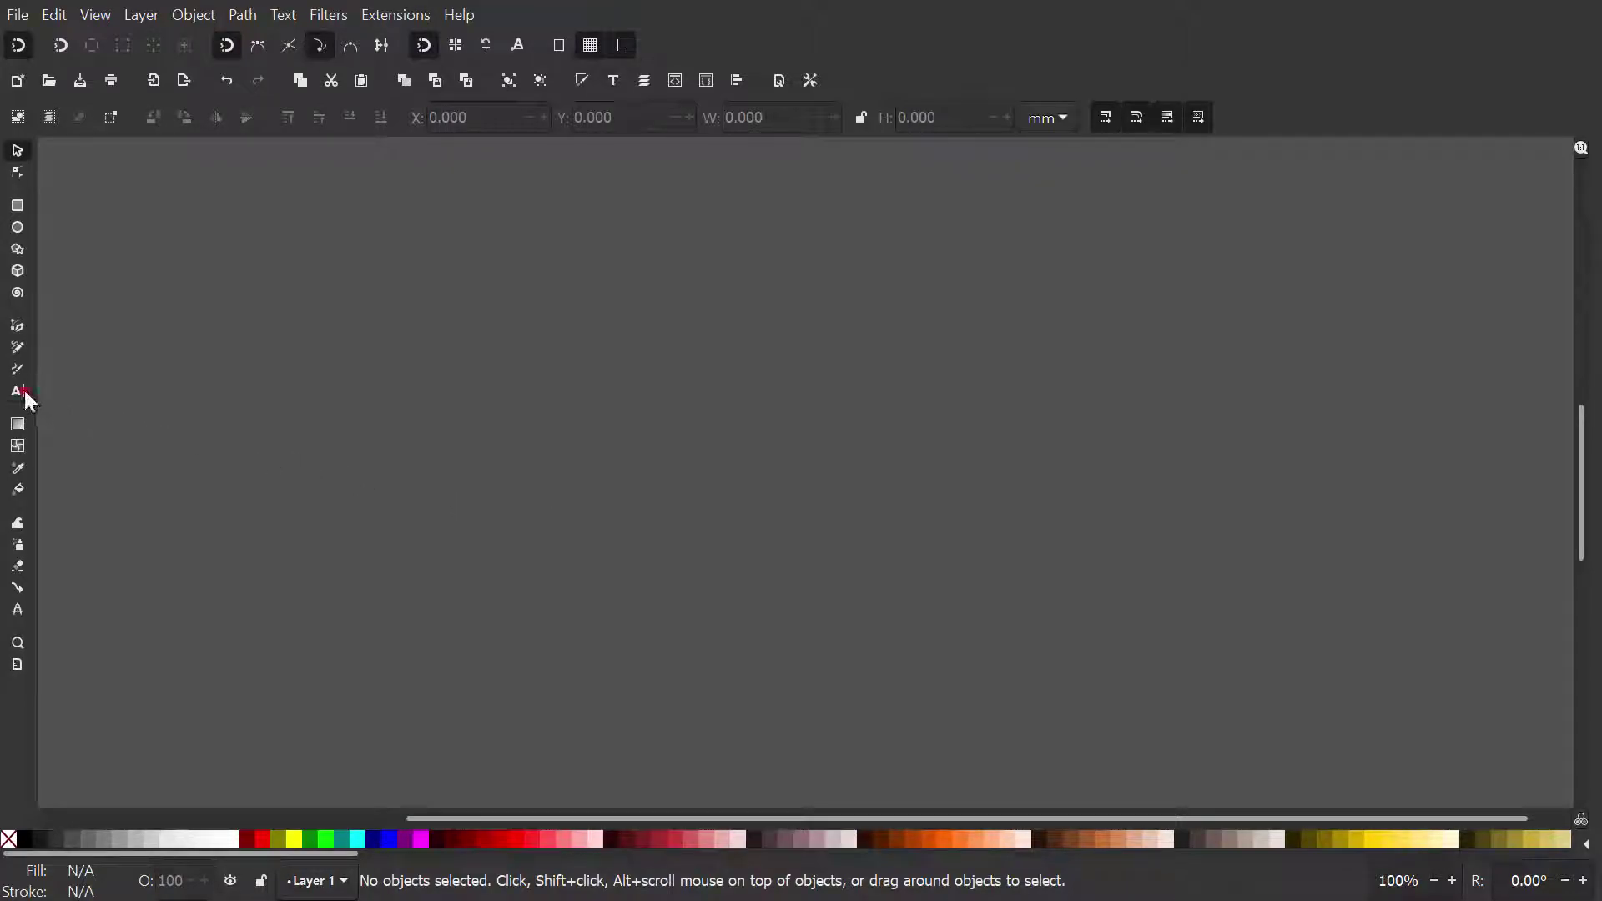
# Type CREATIVE on the canvas as black 144 pt Montserrat Heavy text
pyautogui.click(353, 485)
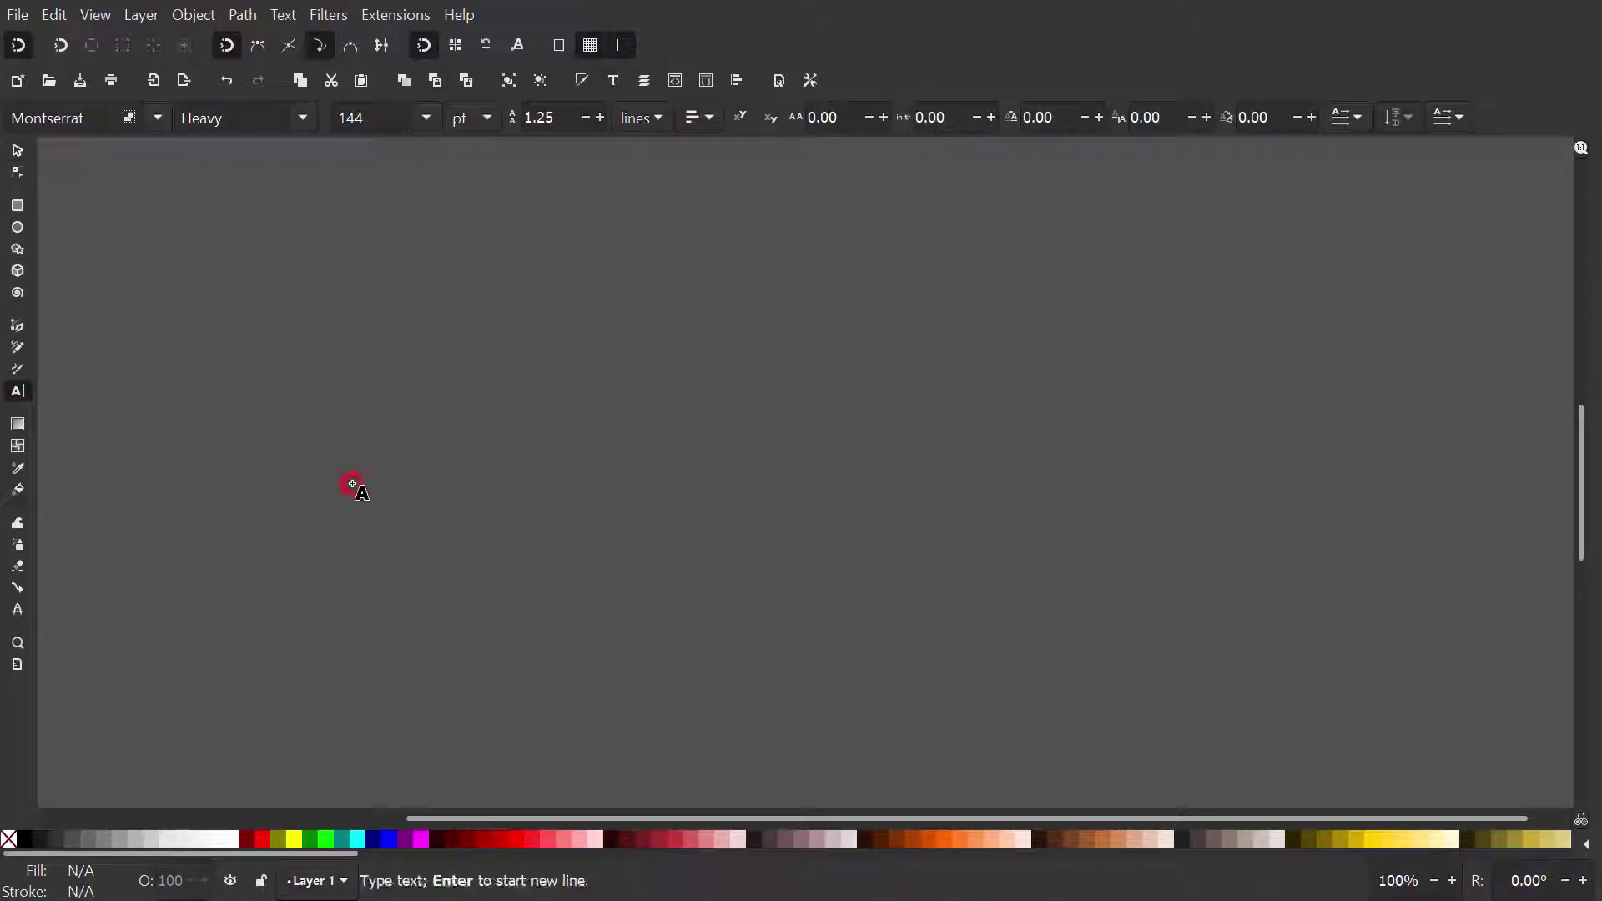
pyautogui.write('CREA')
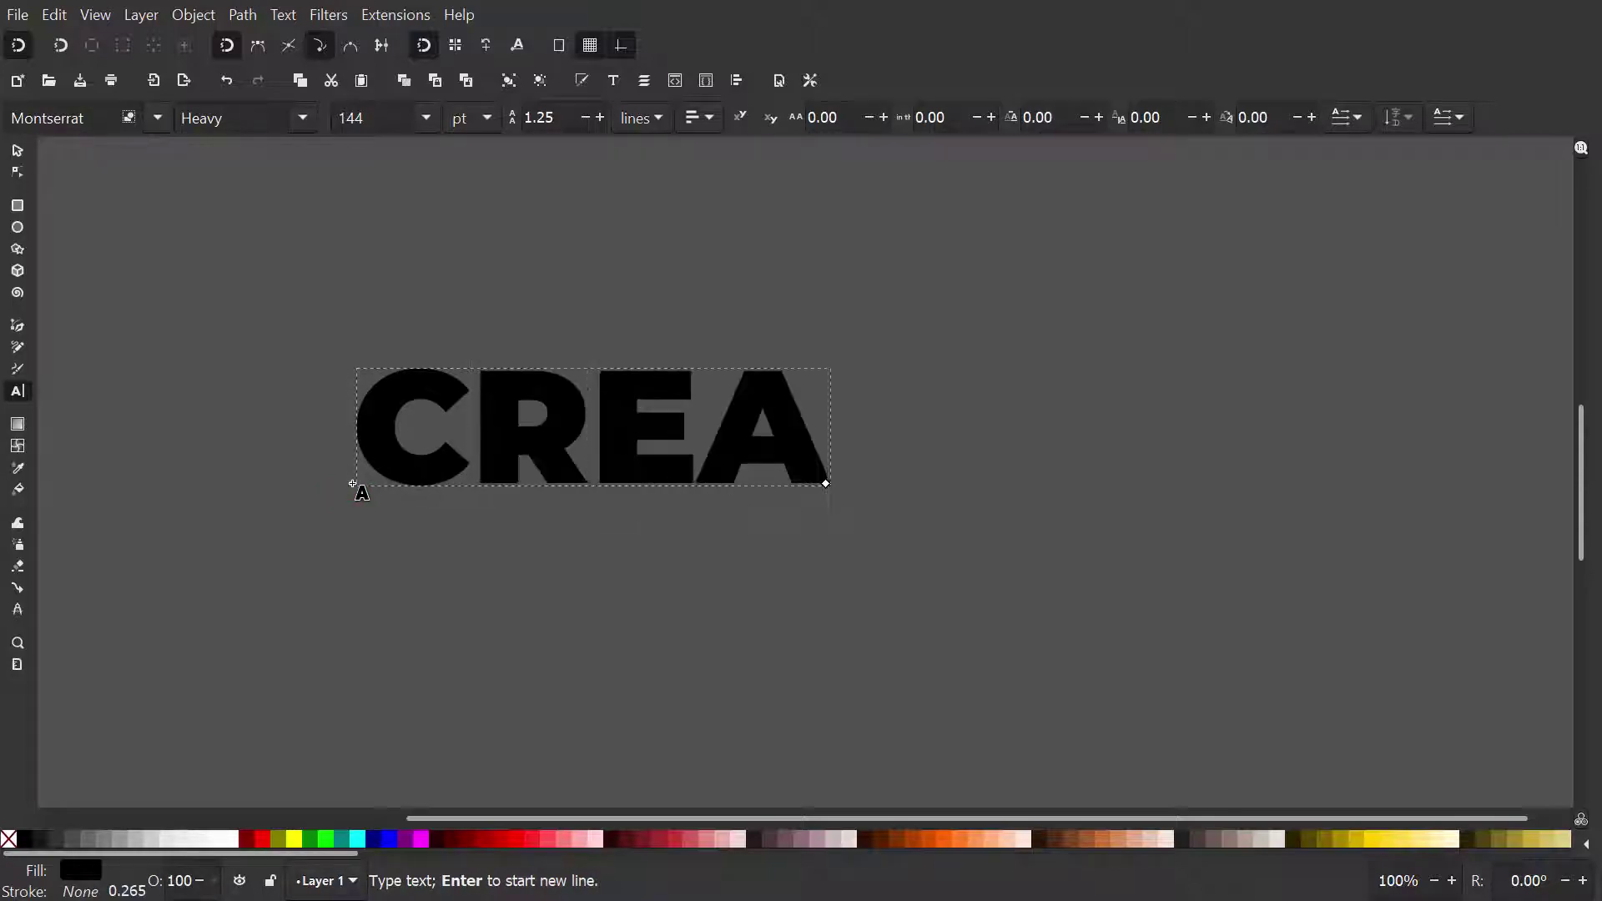
pyautogui.write('TIVE')
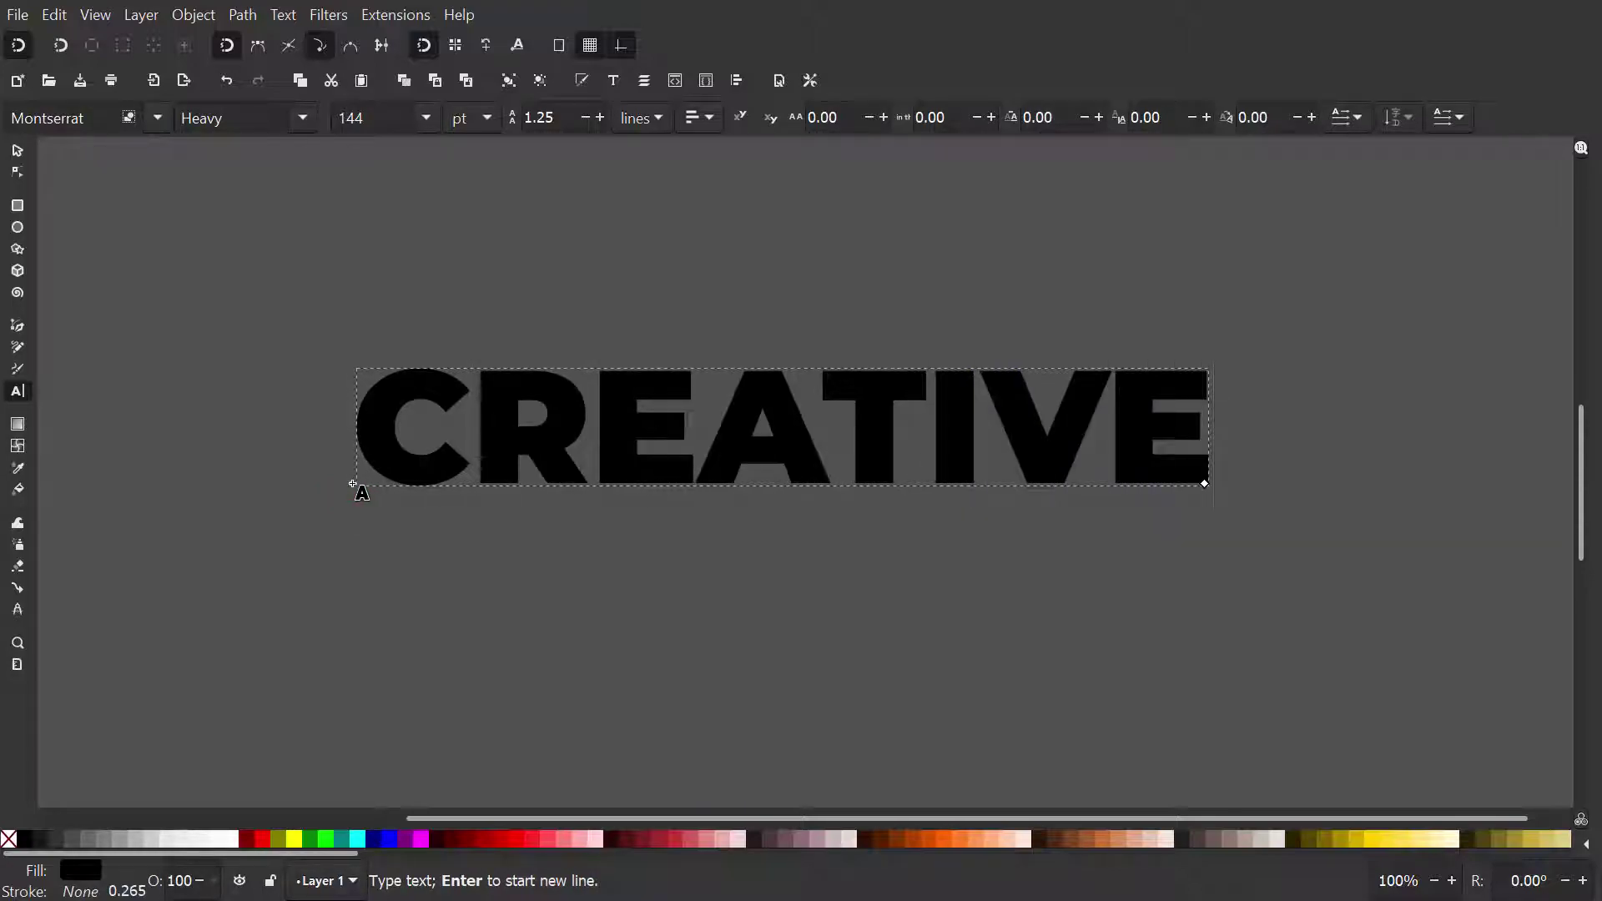
pyautogui.press('Escape')
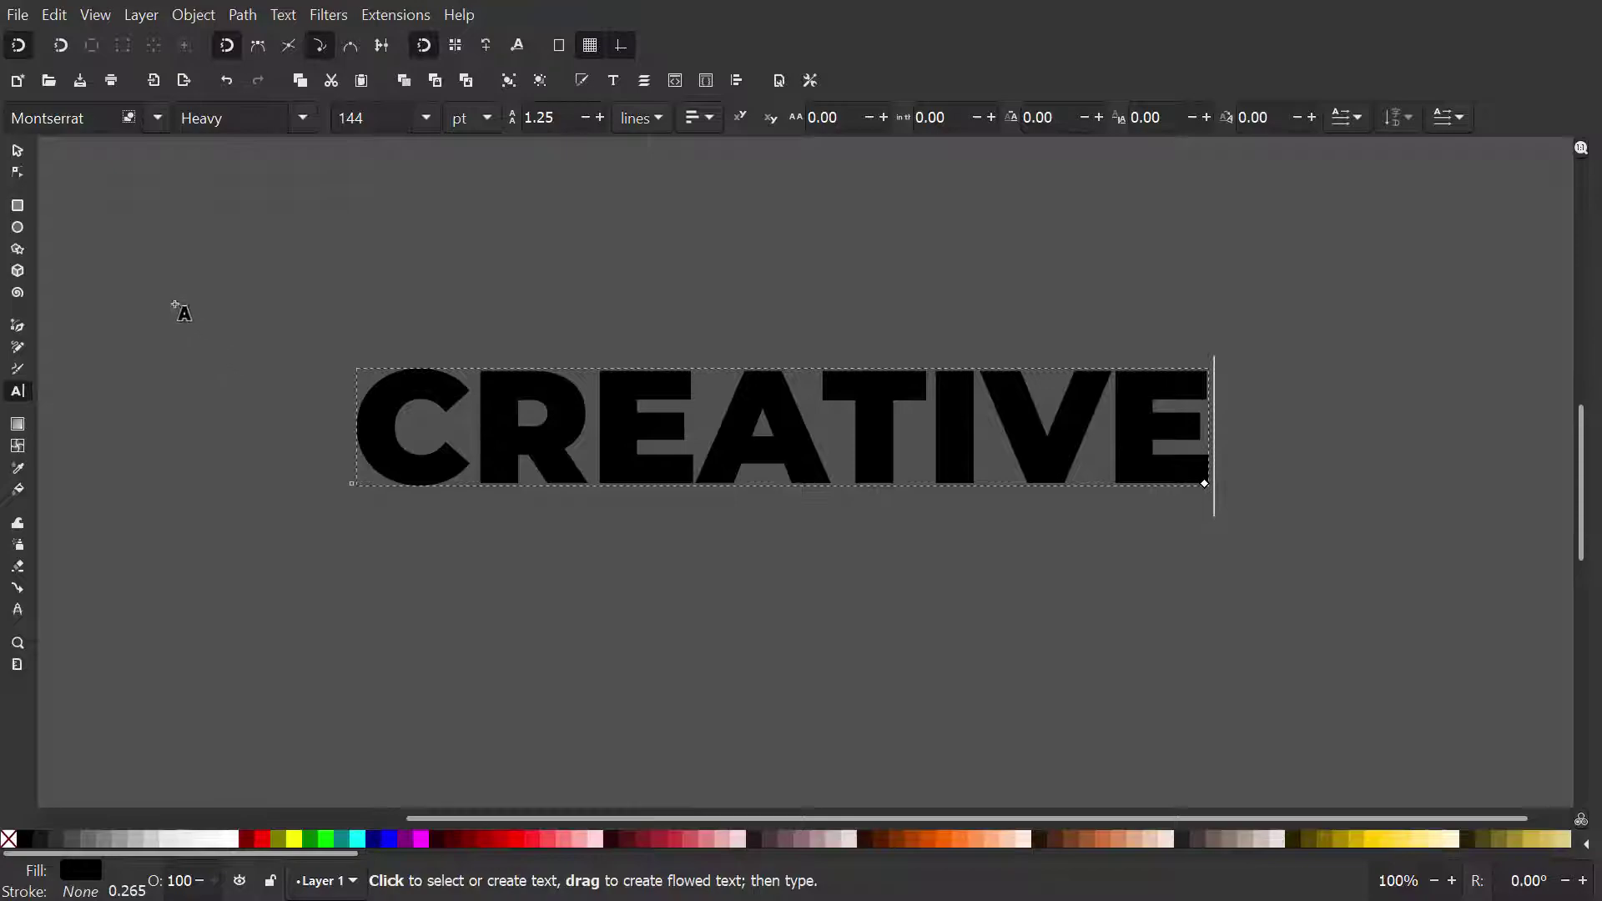
# Convert the CREATIVE text to paths with Object to Path and ungroup it into eight letters
pyautogui.click(17, 151)
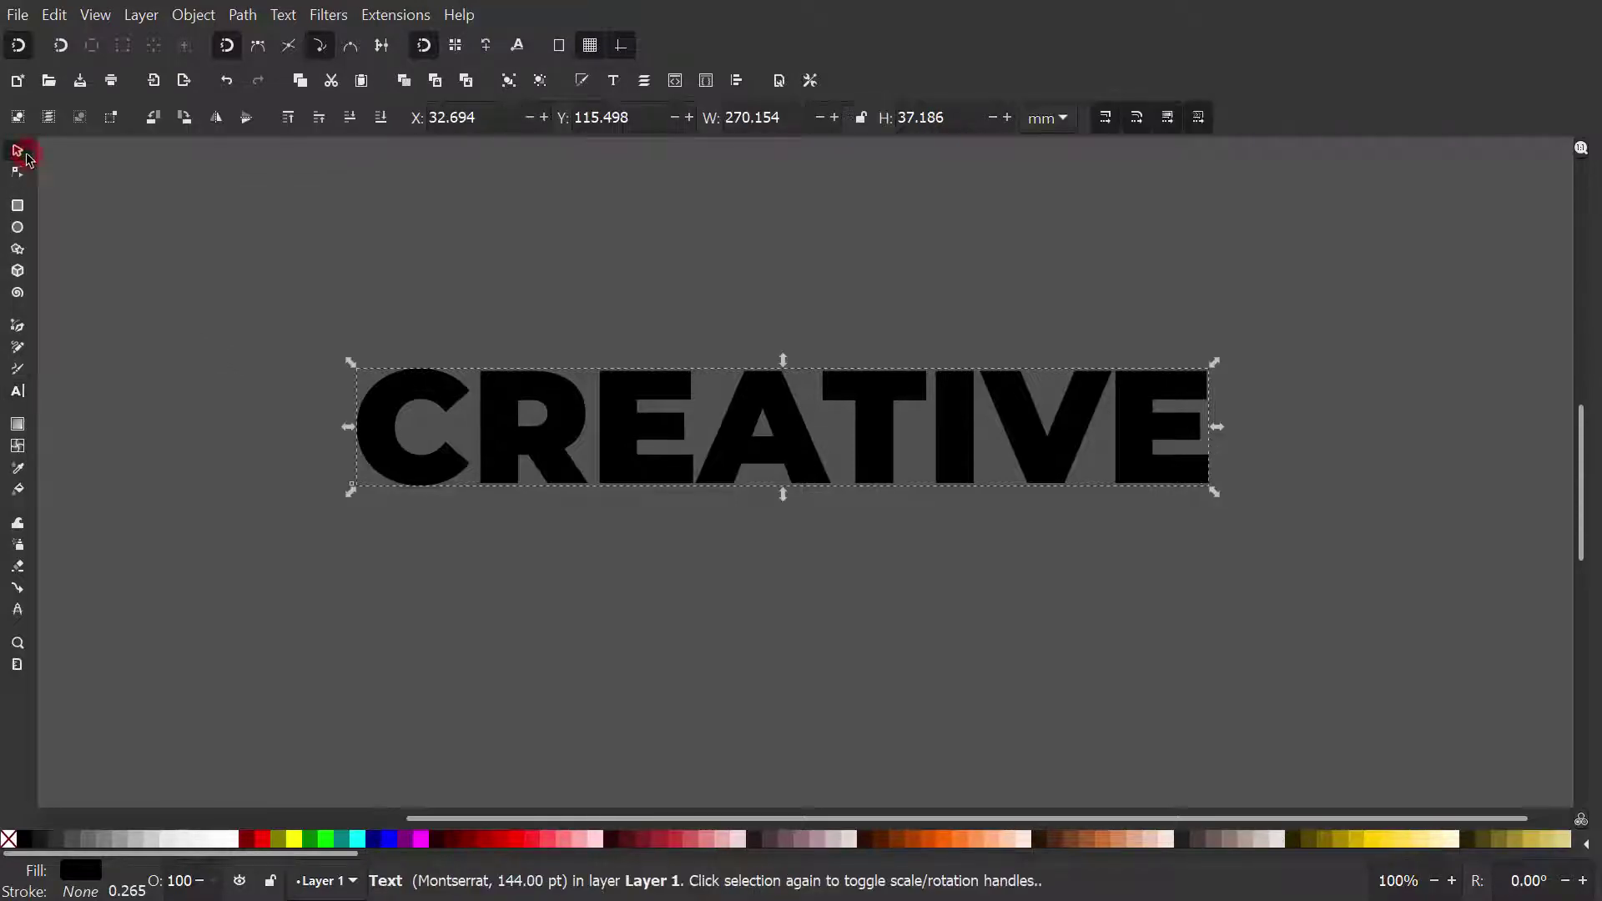
pyautogui.press('3')
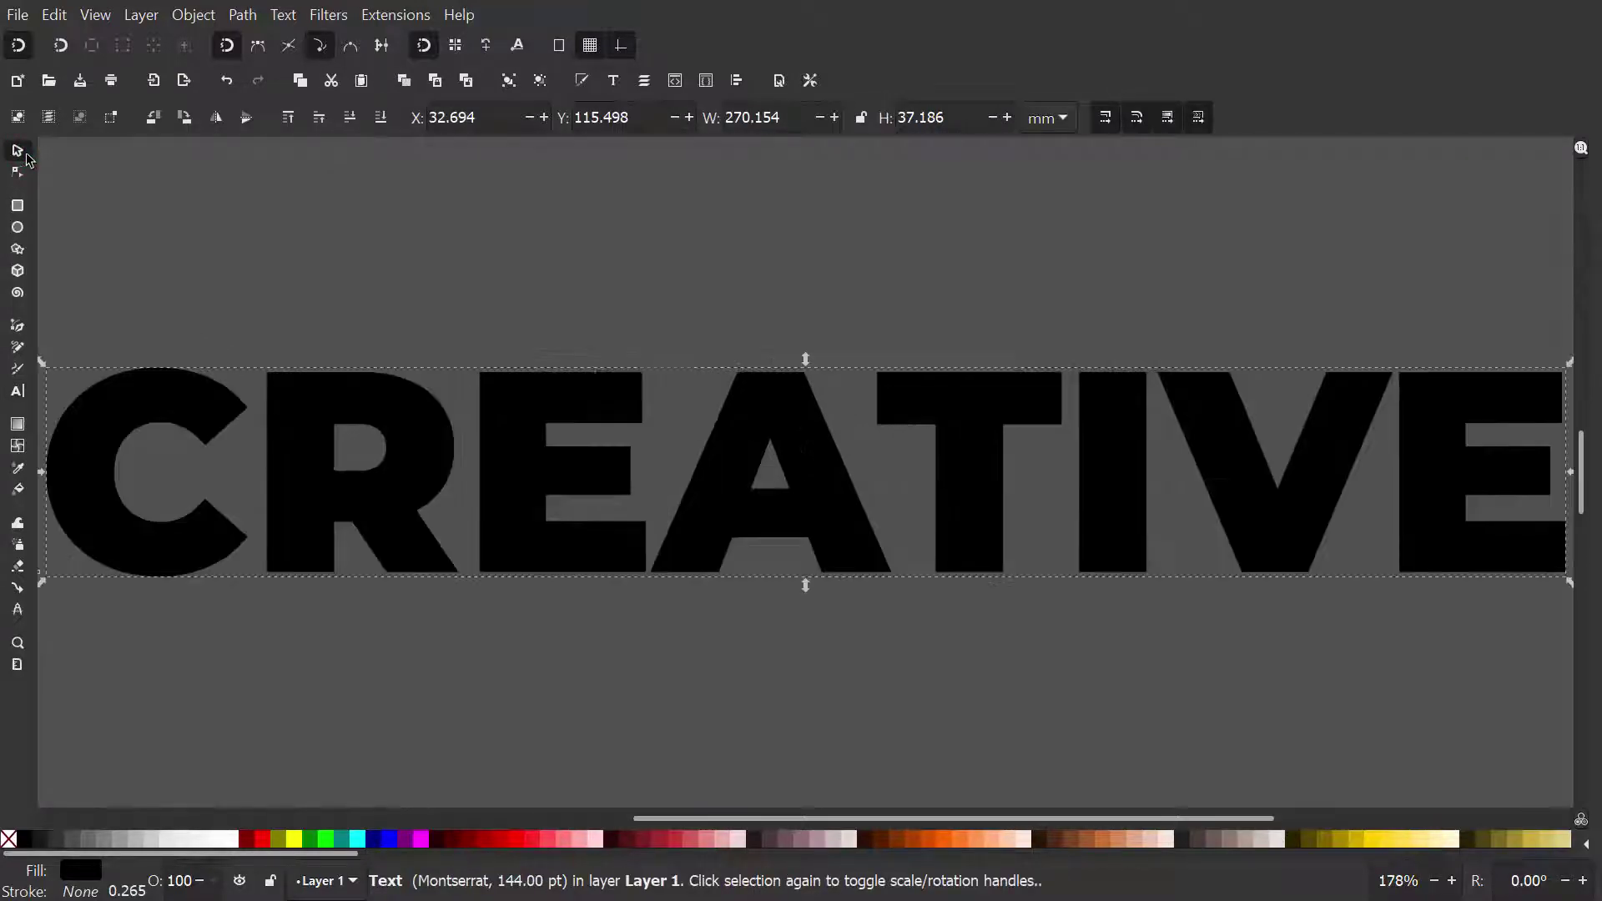
pyautogui.press('-')
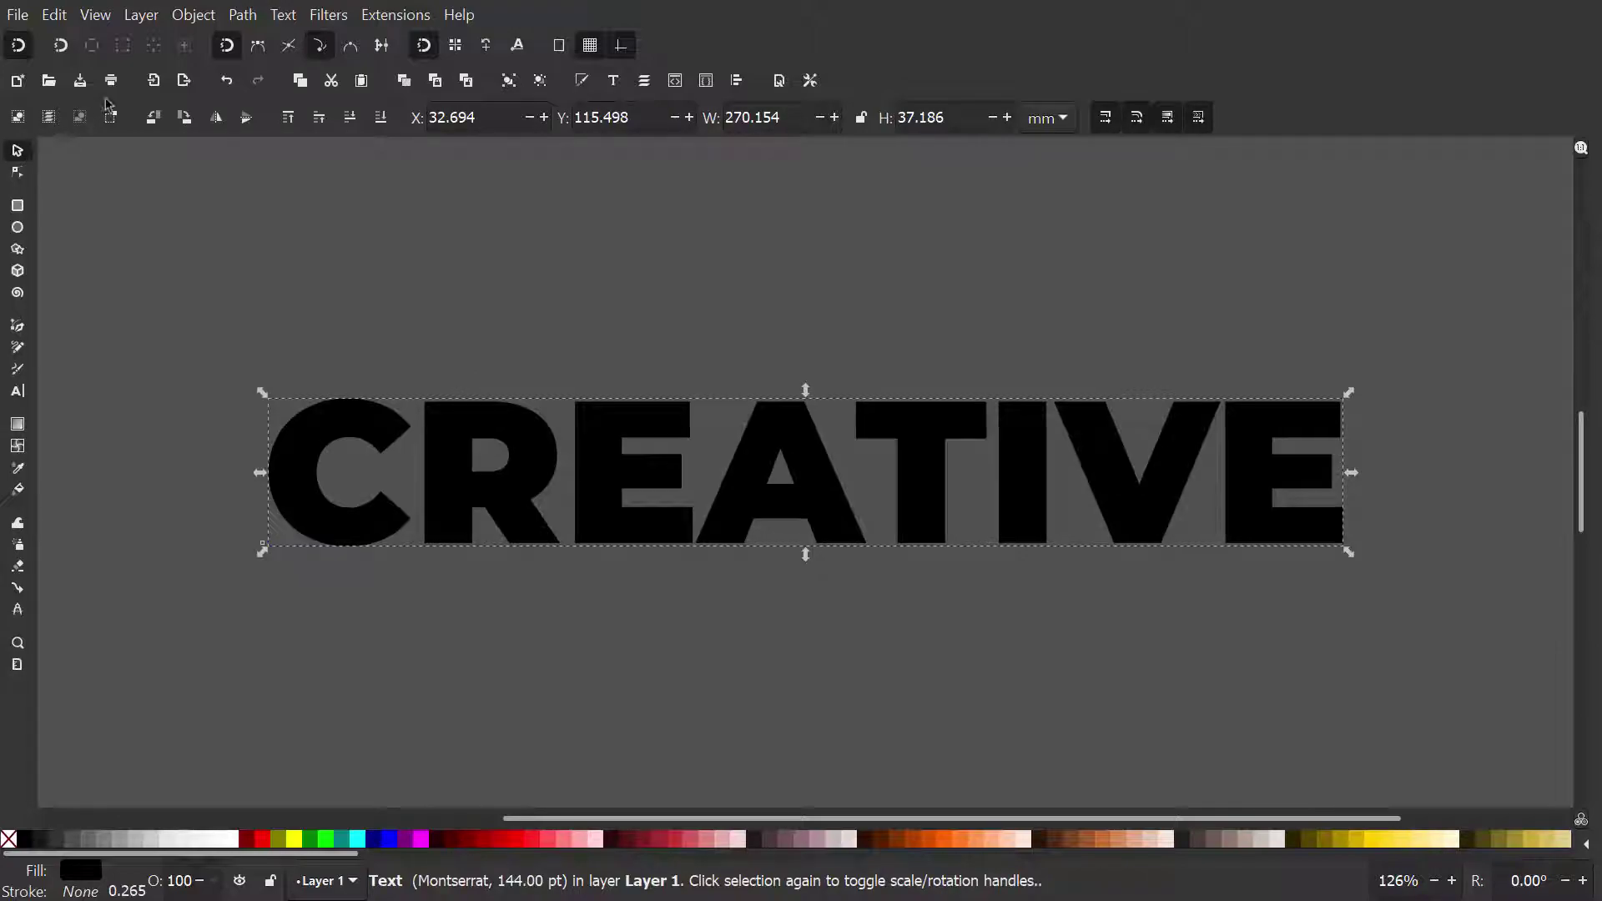
pyautogui.click(238, 16)
pyautogui.click(244, 42)
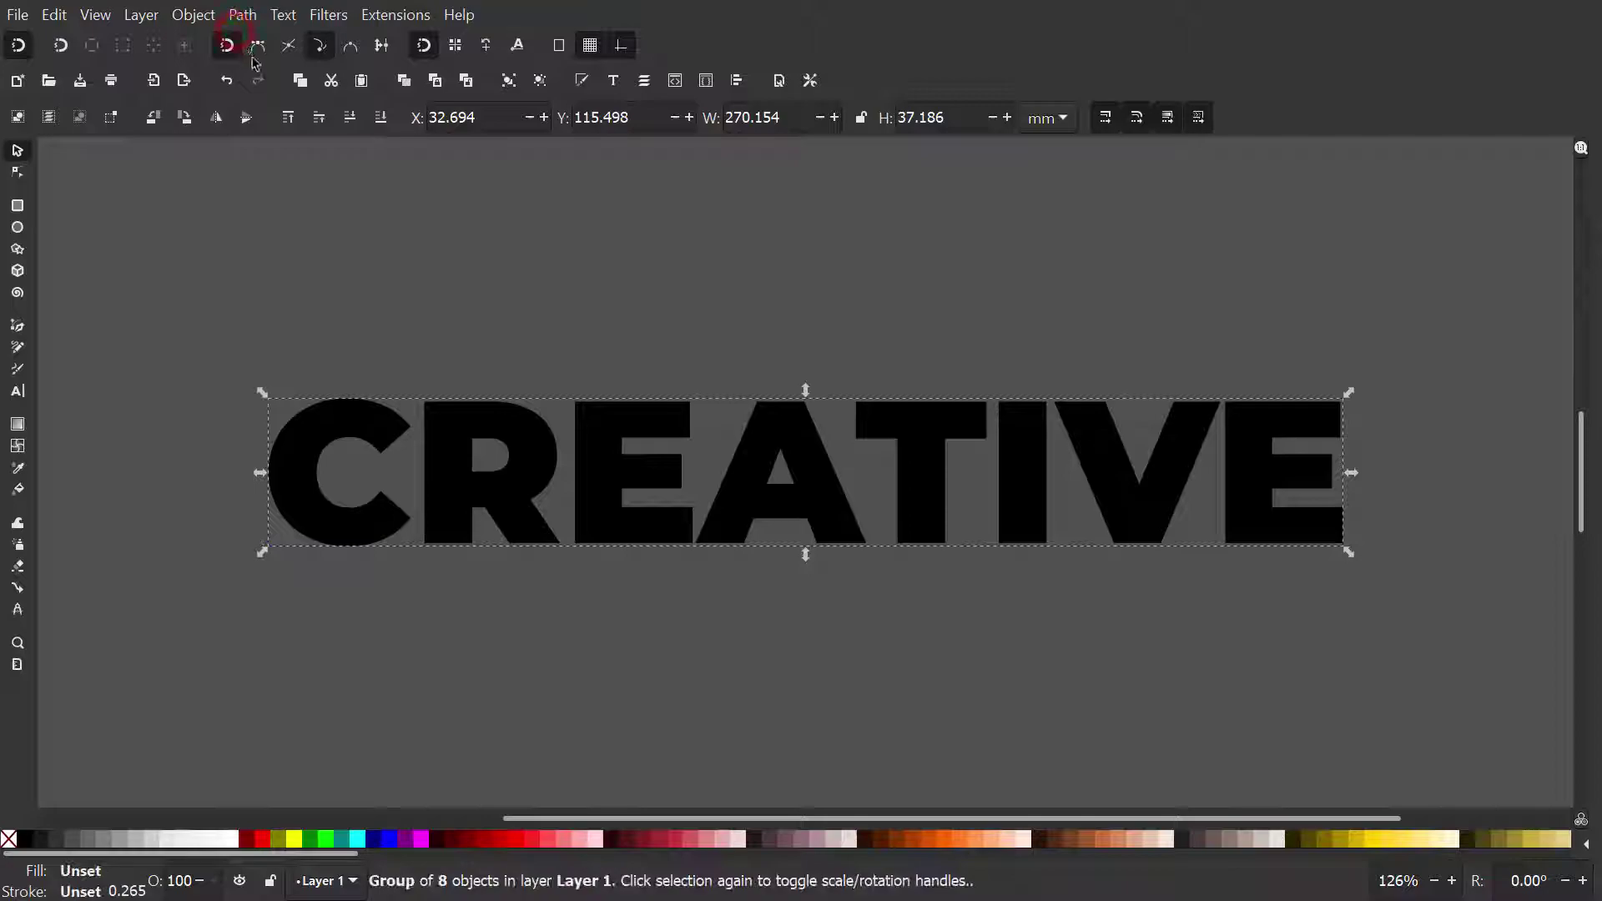
pyautogui.rightClick(496, 424)
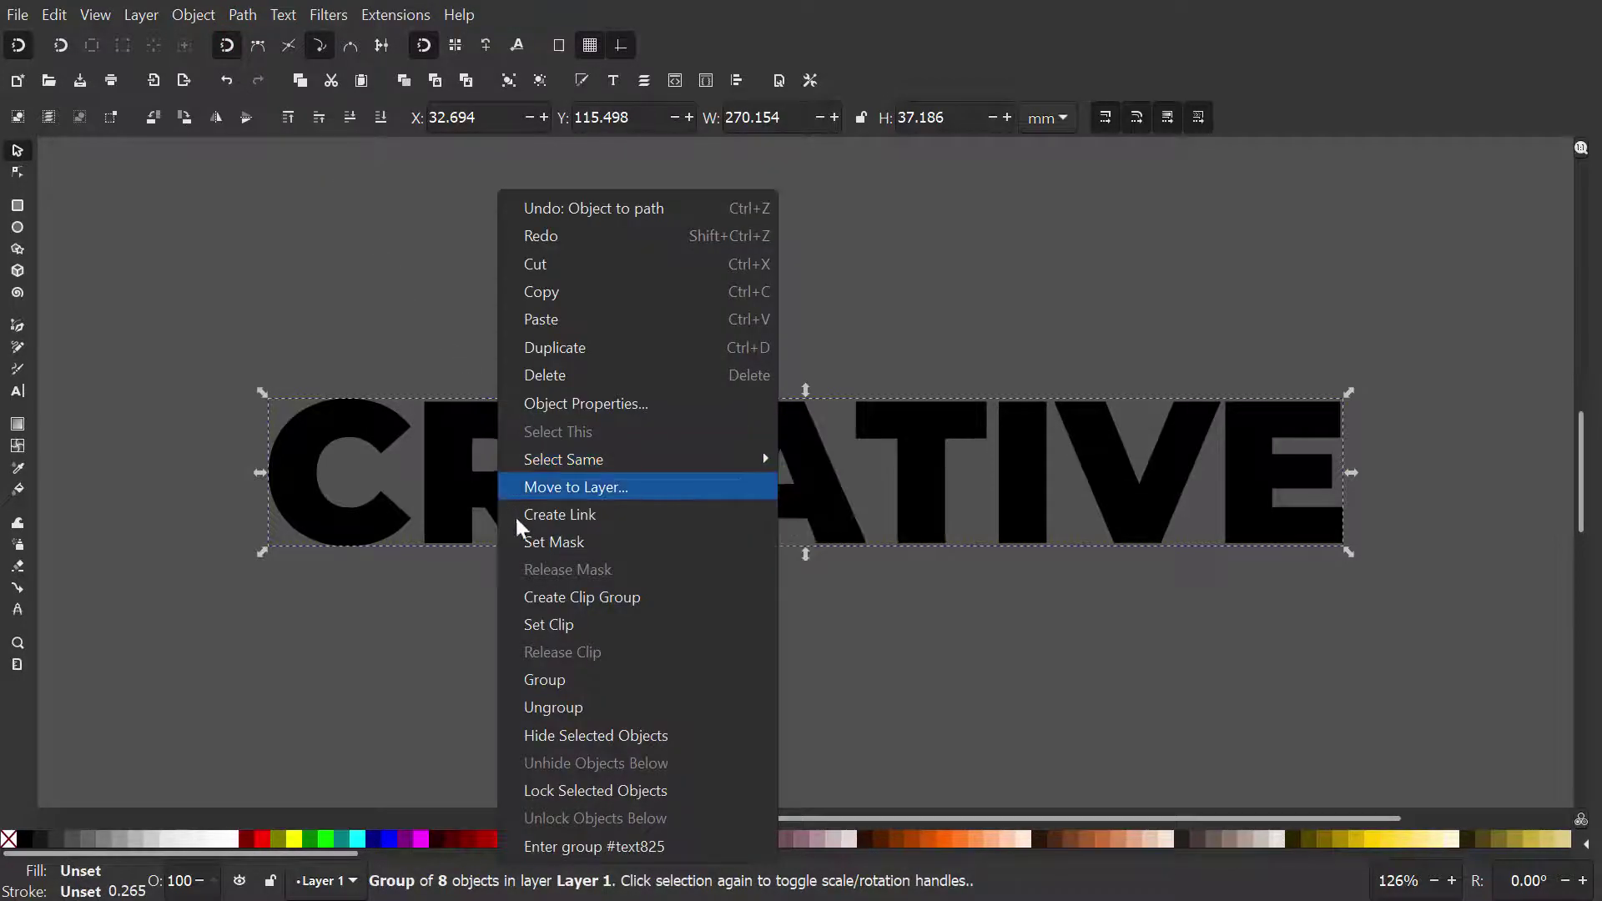
pyautogui.click(553, 707)
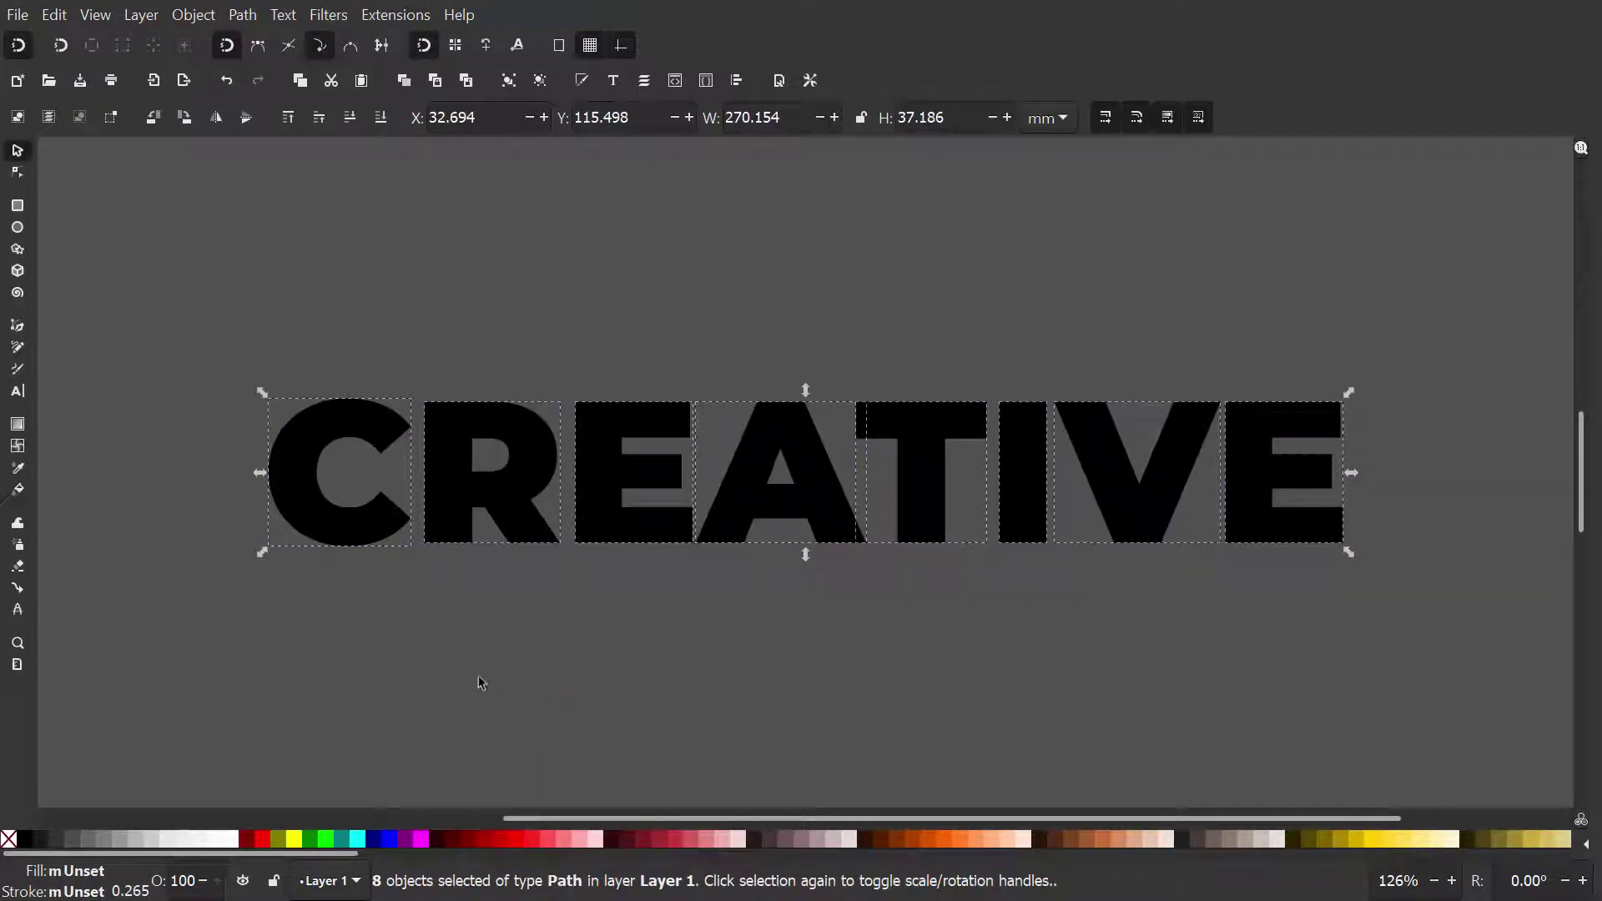
# Set the Tweak tool to colour jitter mode with the S and O channels off
pyautogui.click(23, 526)
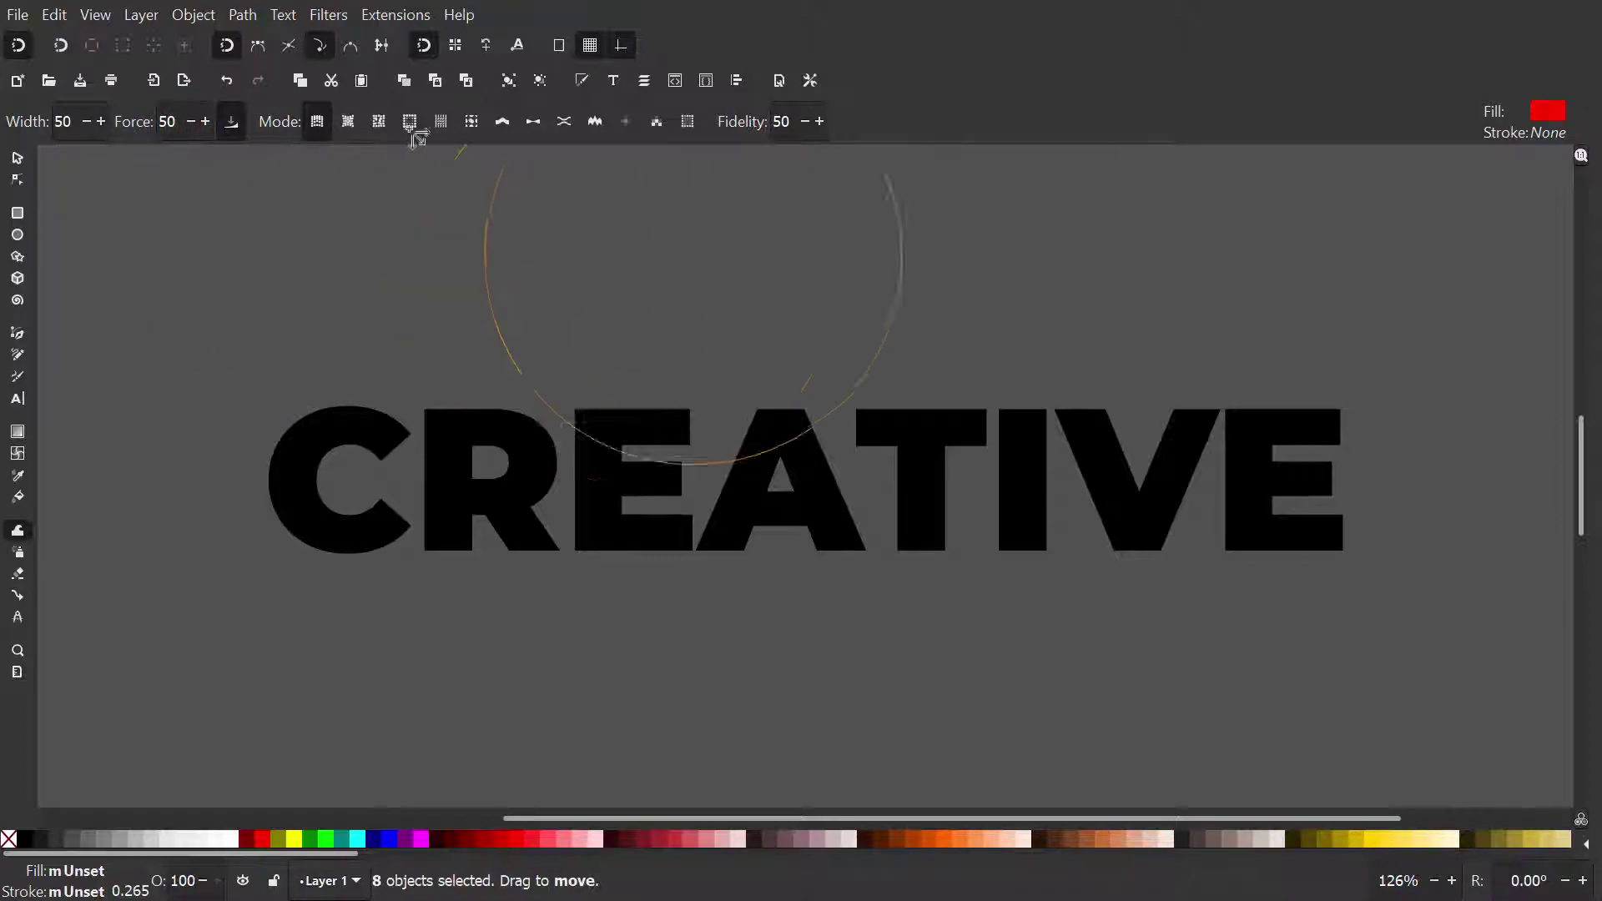
pyautogui.click(657, 124)
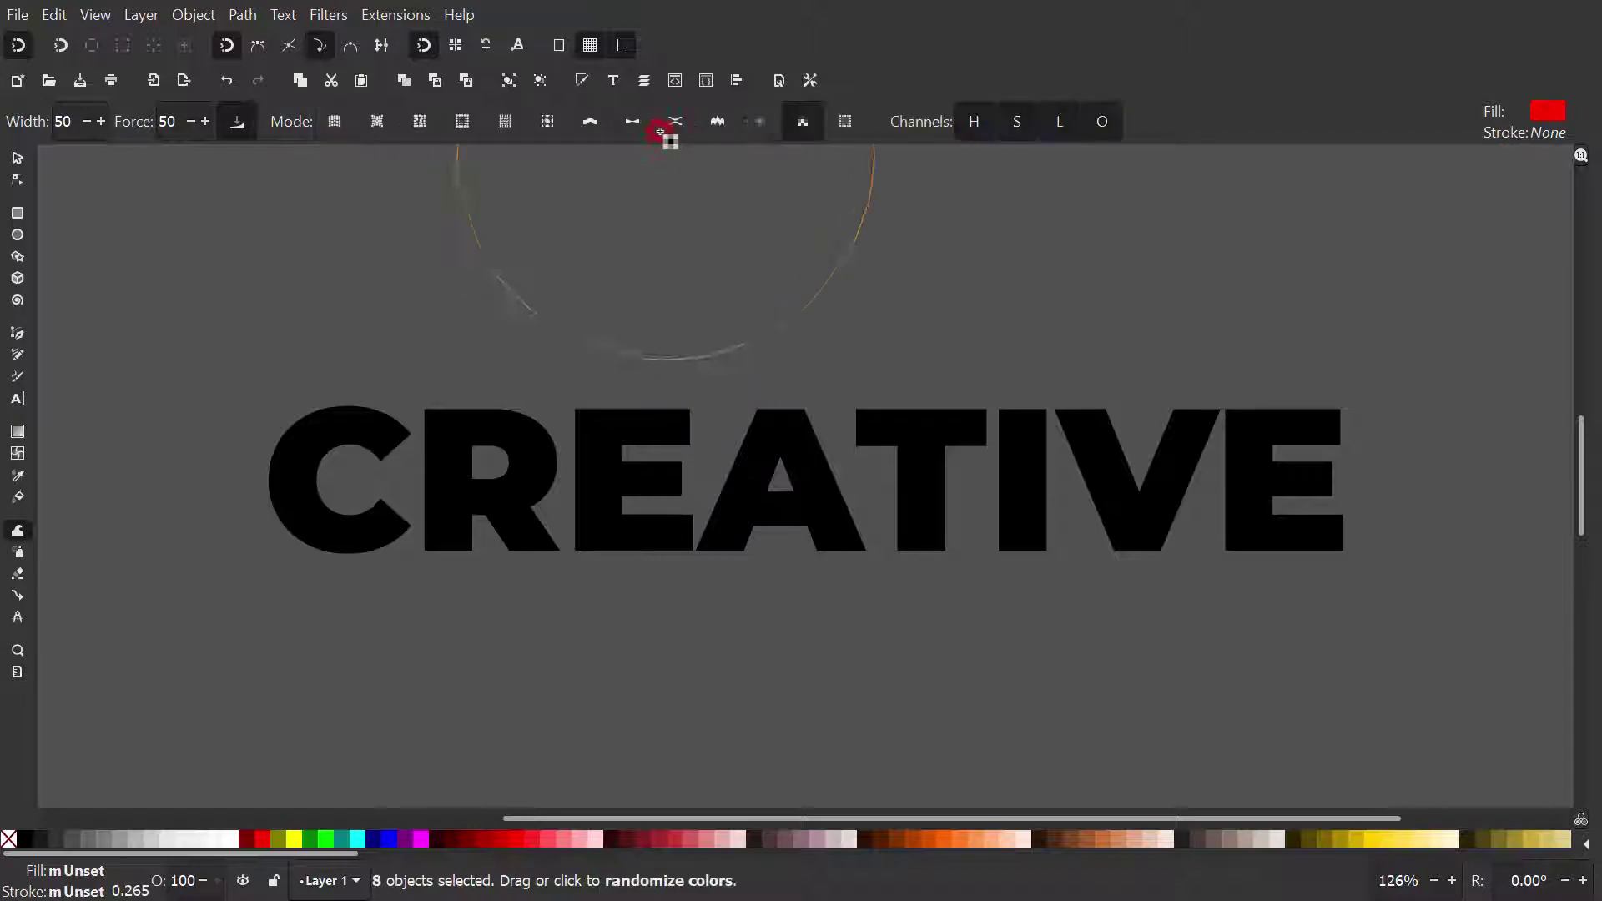
pyautogui.click(1016, 127)
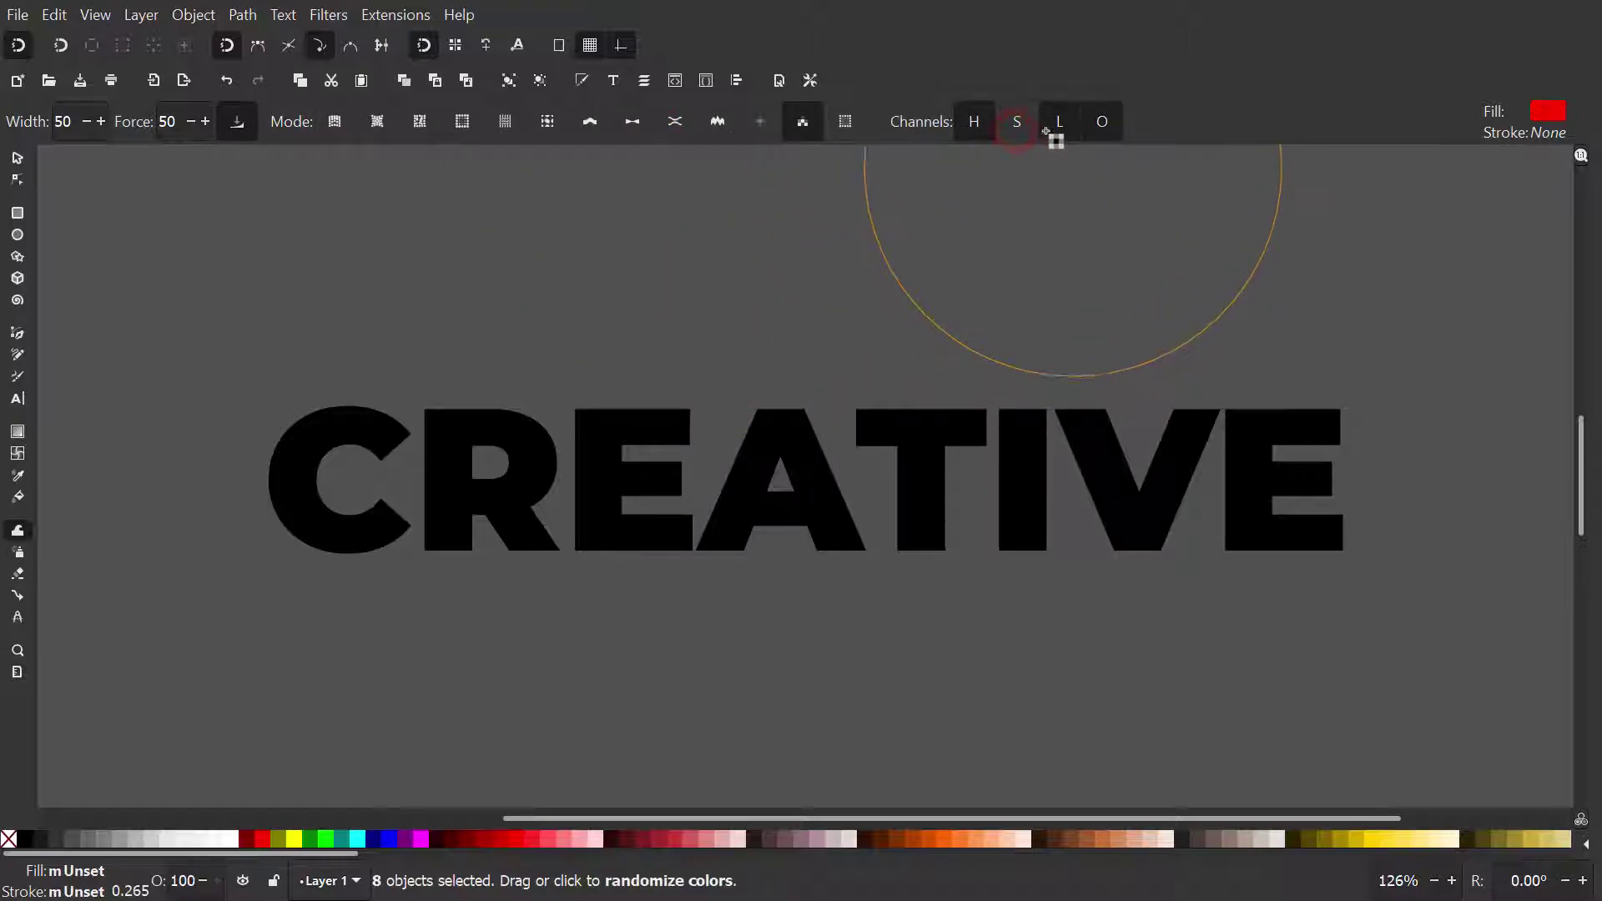
pyautogui.click(1100, 126)
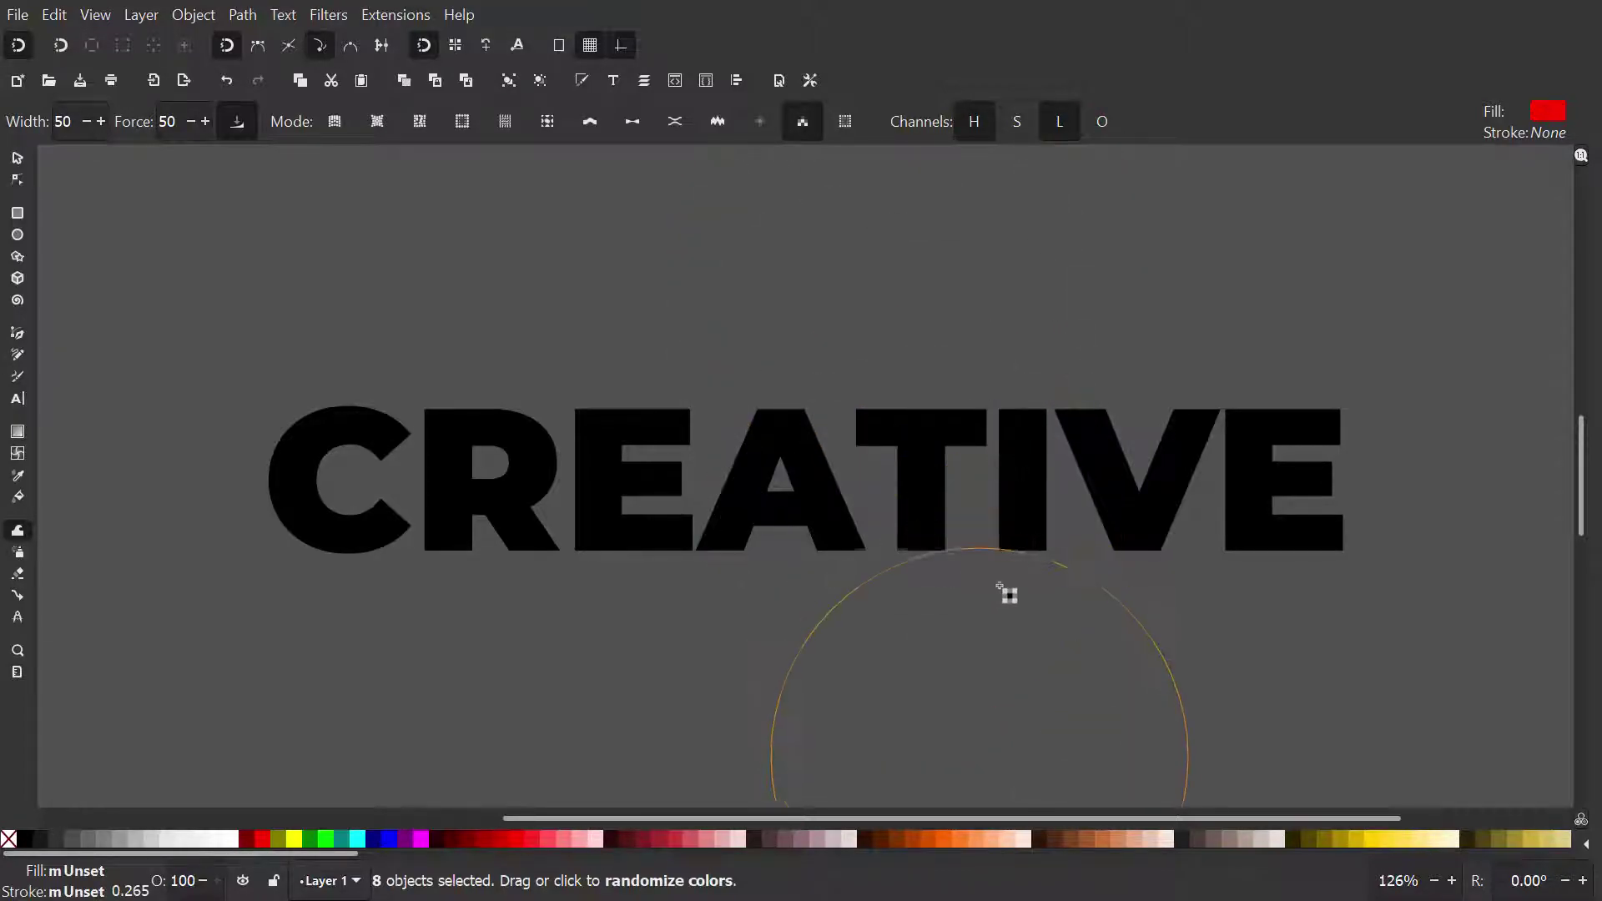
# Brush across CREATIVE so each of the eight letters gets a random colour
pyautogui.click(946, 839)
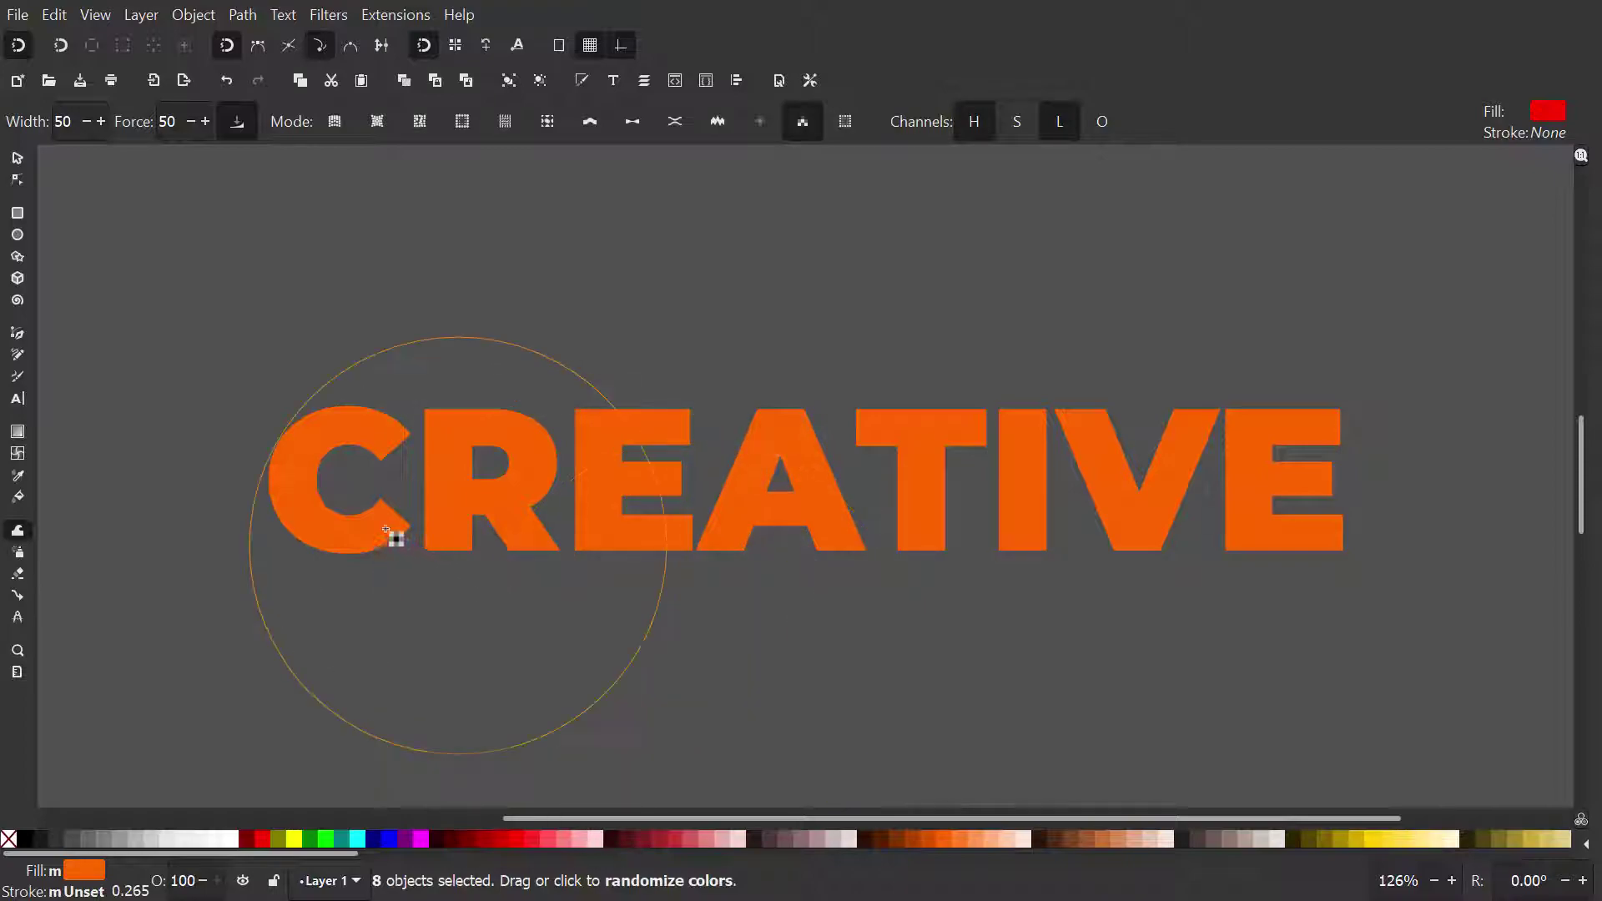
pyautogui.moveTo(361, 519)
pyautogui.mouseDown()
pyautogui.moveTo(1194, 457)
pyautogui.moveTo(411, 494)
pyautogui.moveTo(1144, 500)
pyautogui.moveTo(461, 498)
pyautogui.moveTo(358, 470)
pyautogui.moveTo(516, 494)
pyautogui.moveTo(441, 436)
pyautogui.moveTo(712, 511)
pyautogui.moveTo(1269, 457)
pyautogui.moveTo(969, 490)
pyautogui.moveTo(984, 458)
pyautogui.moveTo(1230, 486)
pyautogui.moveTo(787, 493)
pyautogui.moveTo(1187, 476)
pyautogui.moveTo(794, 472)
pyautogui.mouseUp()
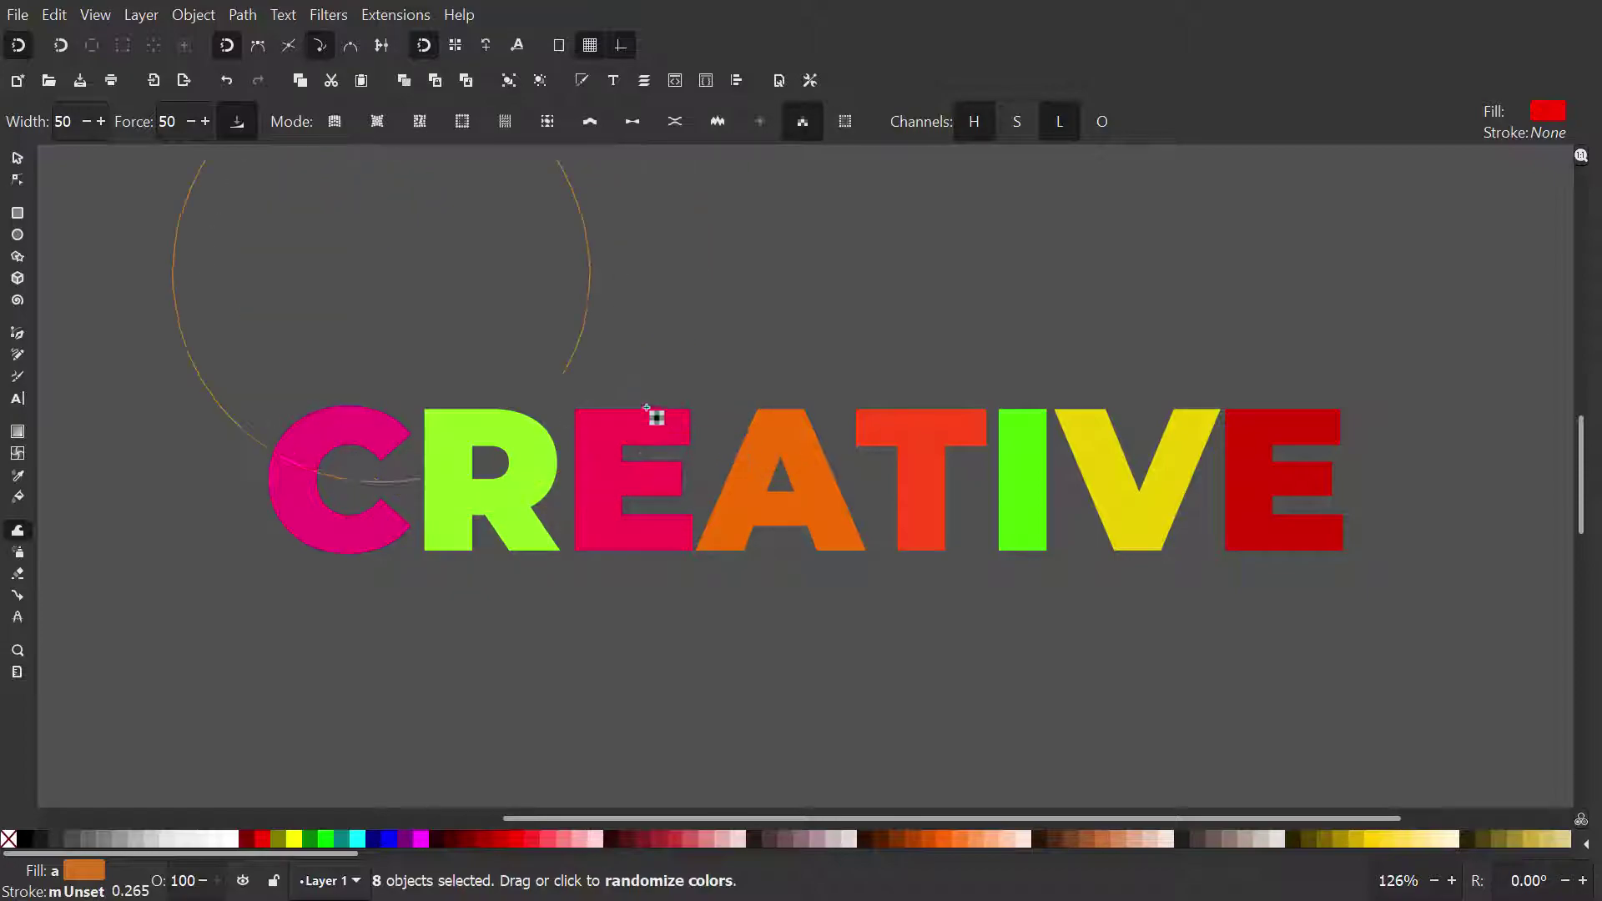
pyautogui.click(20, 158)
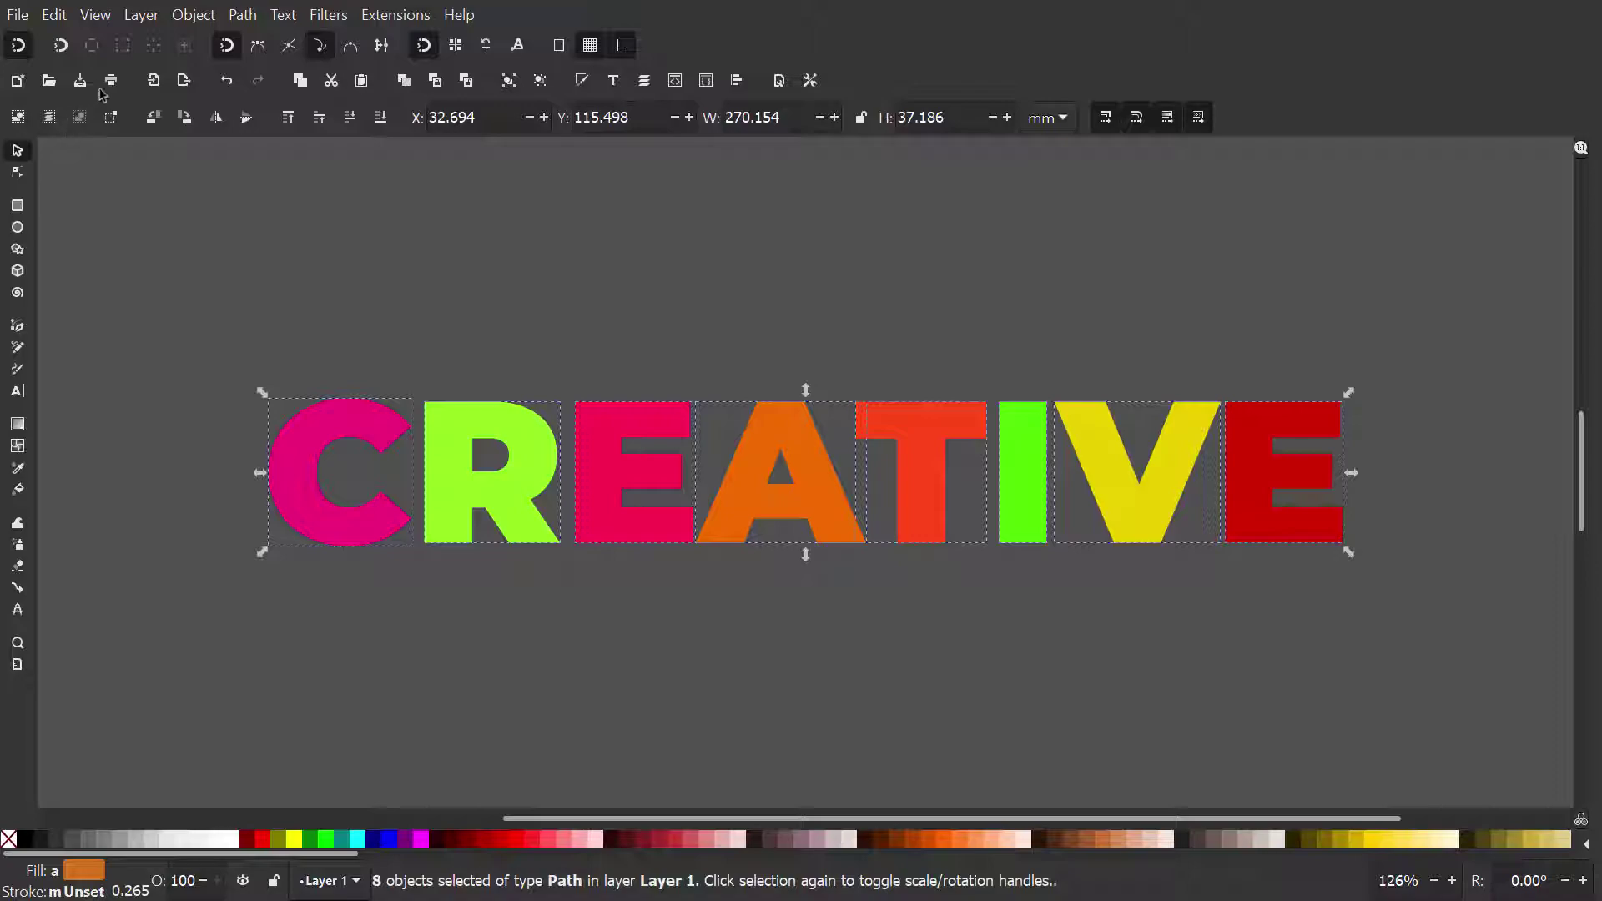
# In the Objects panel, set the eight letters' blend mode to Multiply, then deselect them
pyautogui.click(188, 17)
pyautogui.click(191, 44)
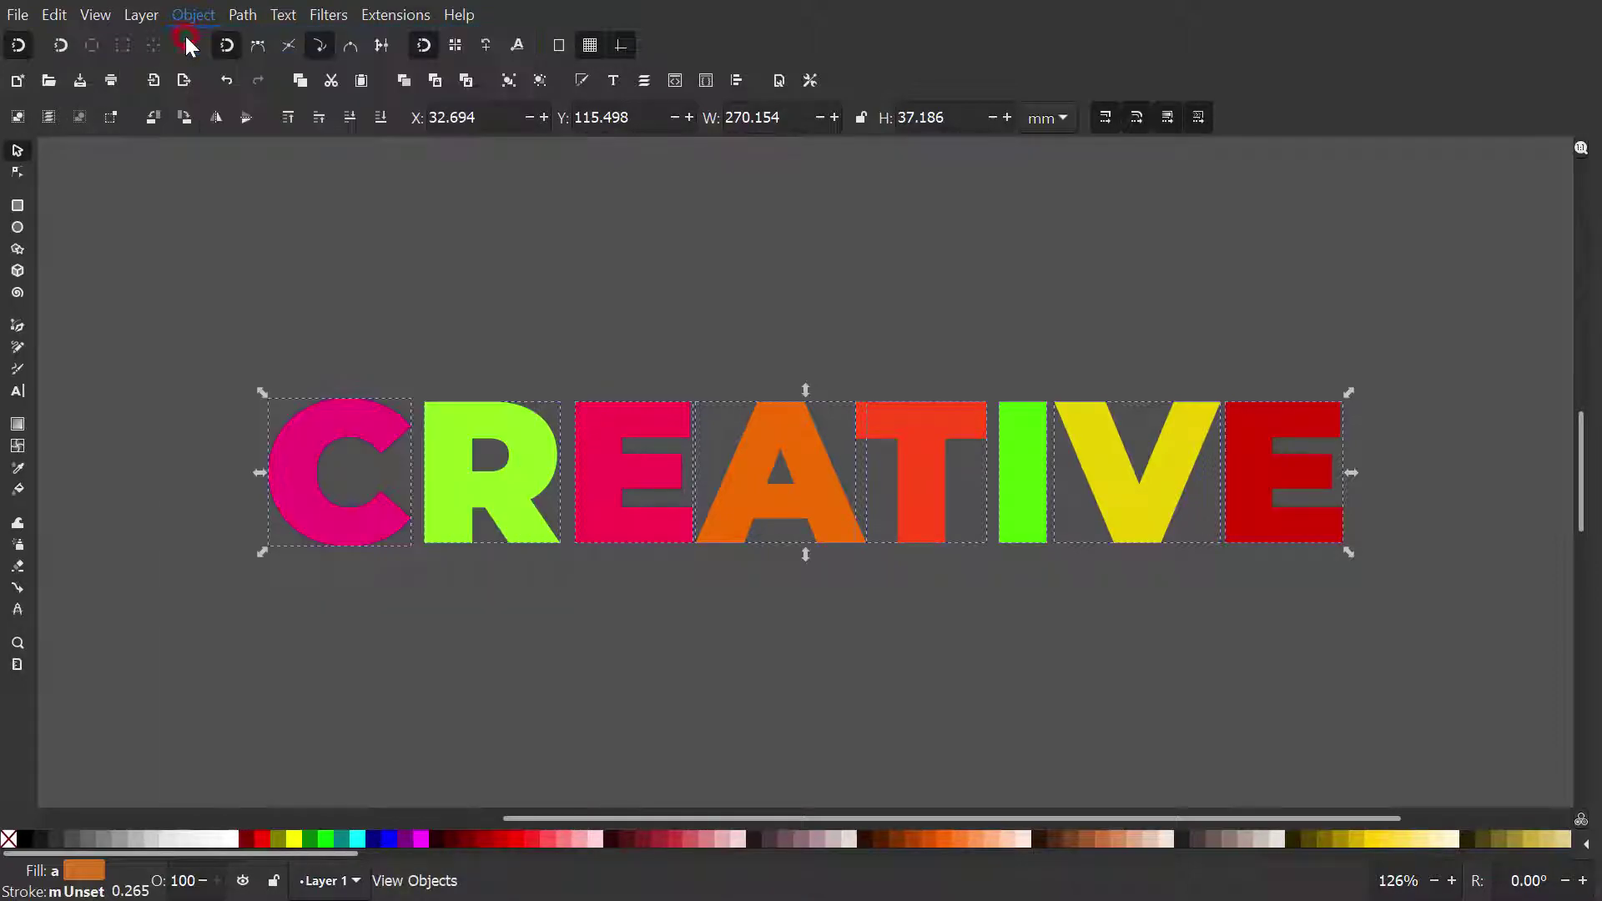
pyautogui.press('3')
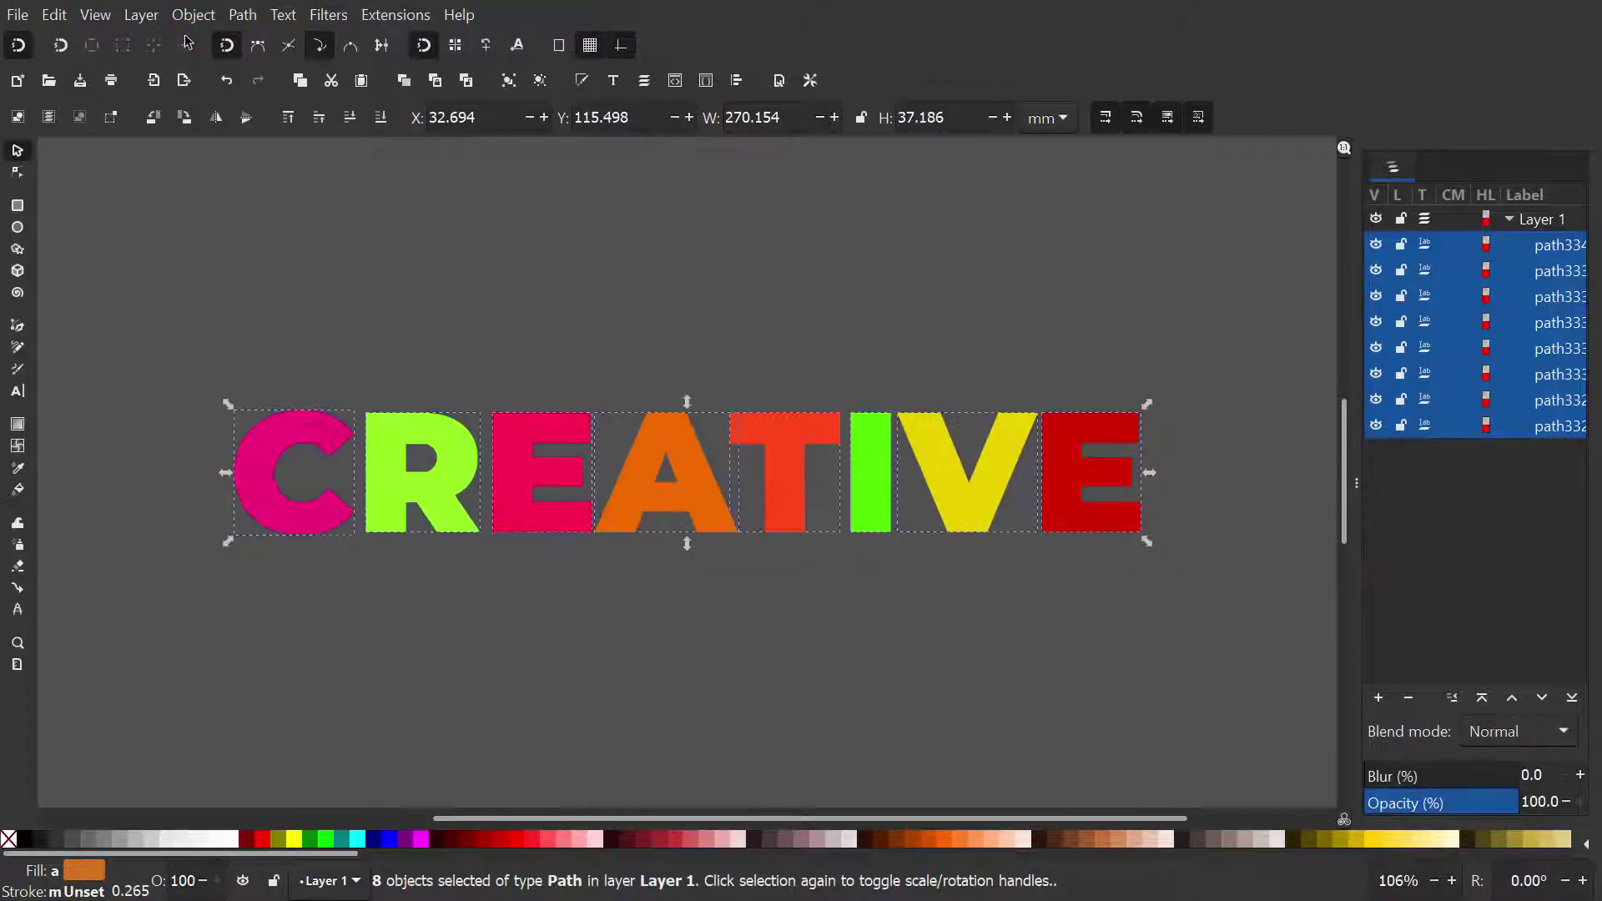
pyautogui.click(1519, 732)
pyautogui.click(1519, 764)
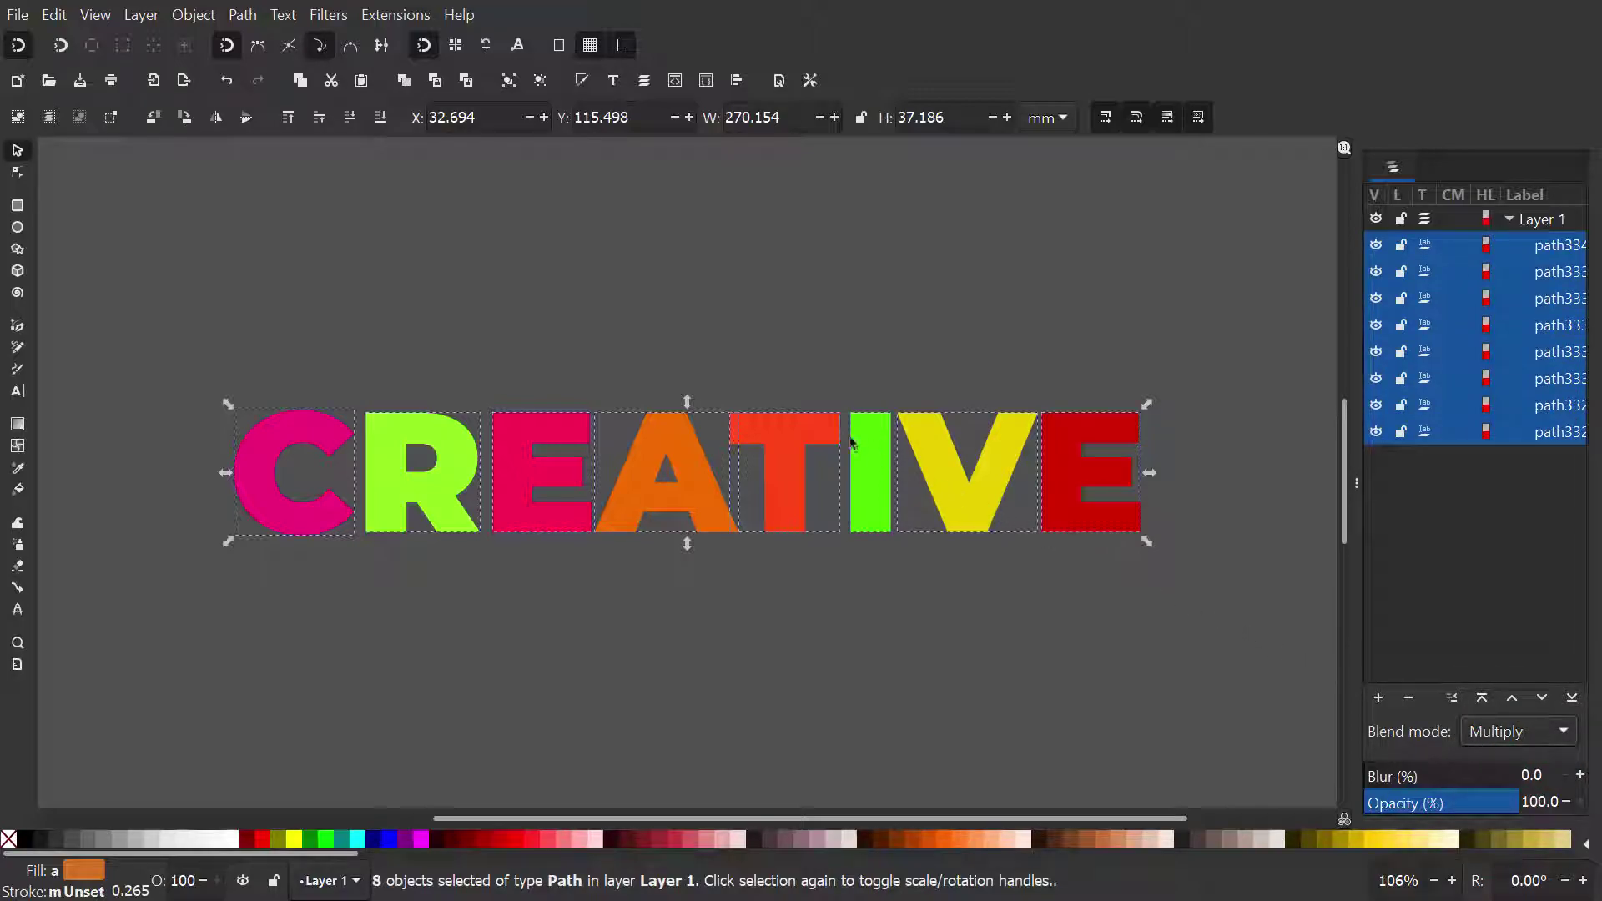
pyautogui.click(651, 344)
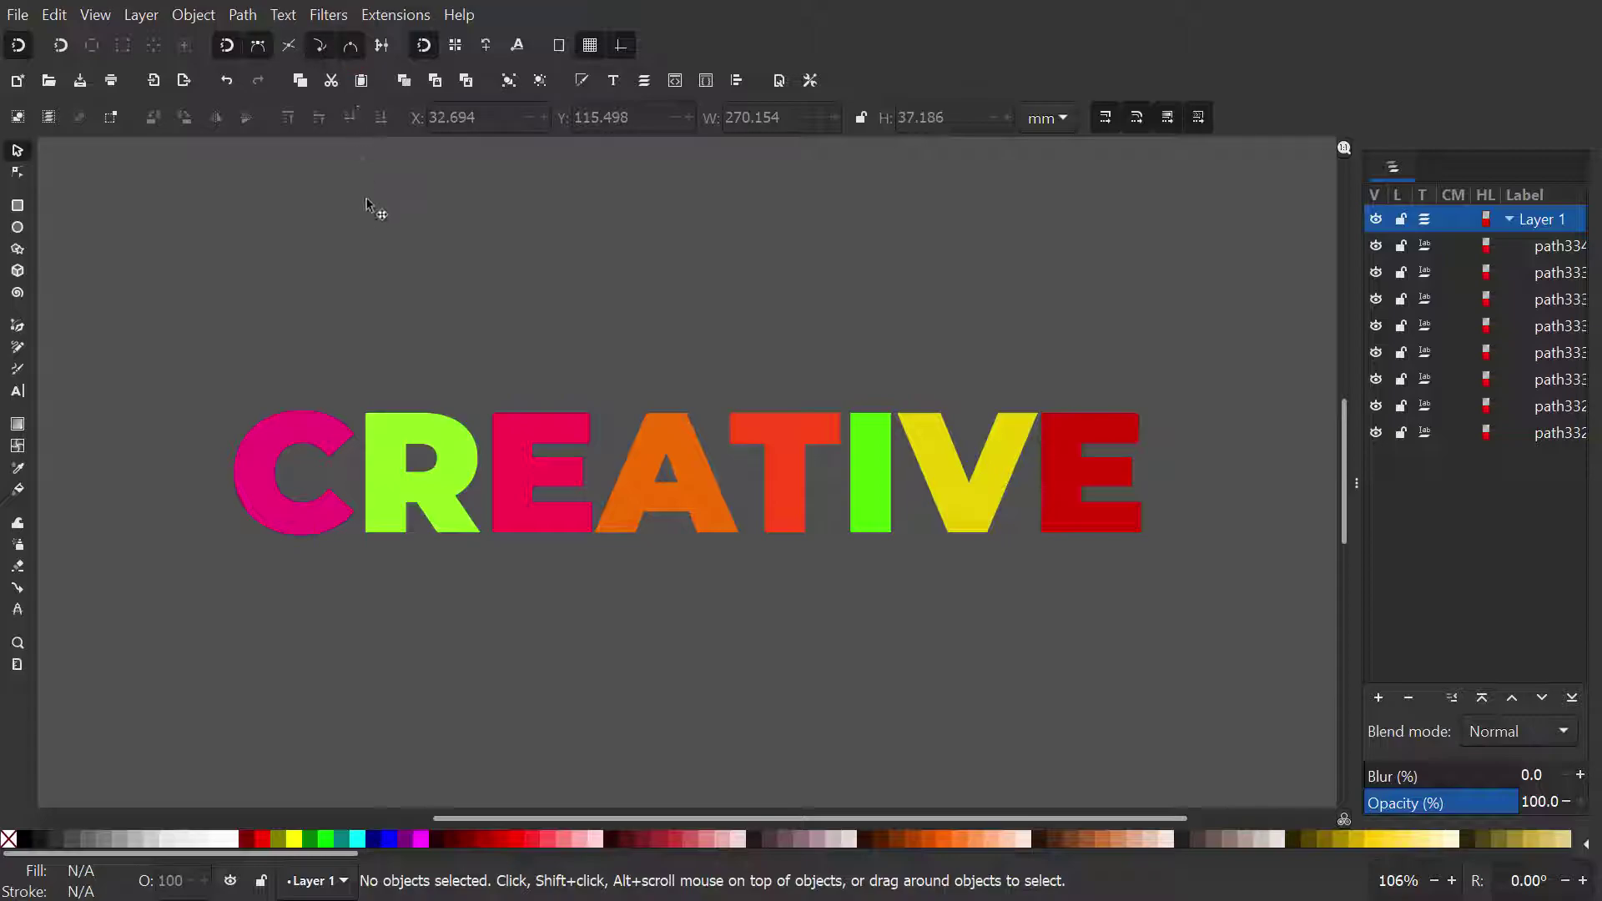
# Slide R, E, A and T horizontally left so each overlaps the preceding letter
pyautogui.press('ctrl')
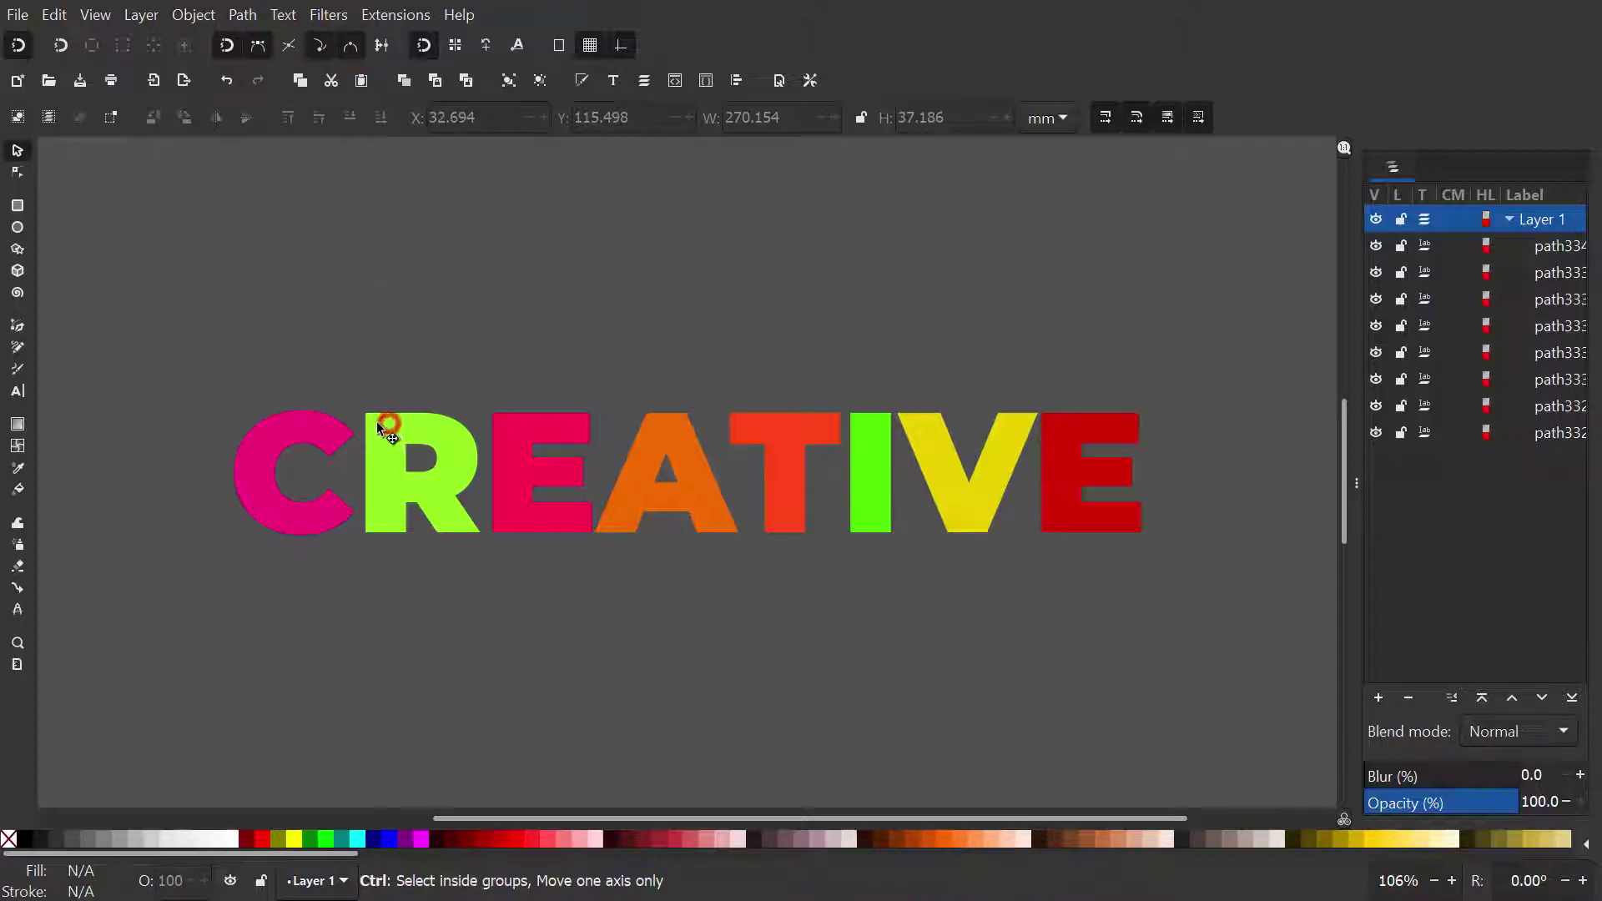
pyautogui.moveTo(378, 423); pyautogui.dragTo(345, 424)
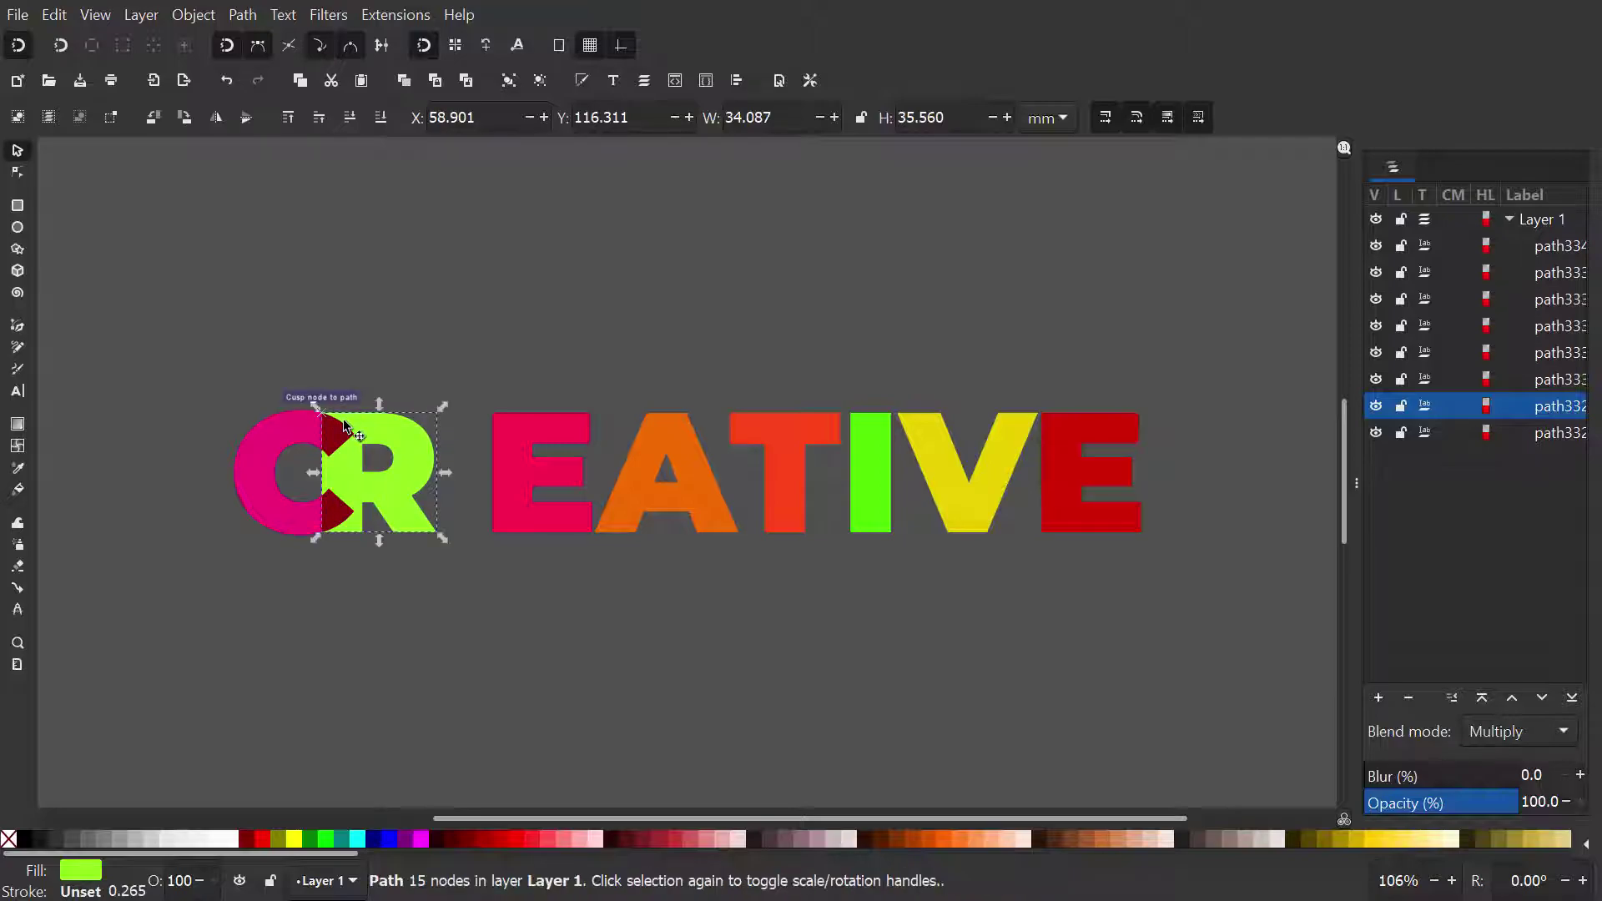
pyautogui.press('ctrl')
pyautogui.moveTo(495, 432); pyautogui.dragTo(417, 434)
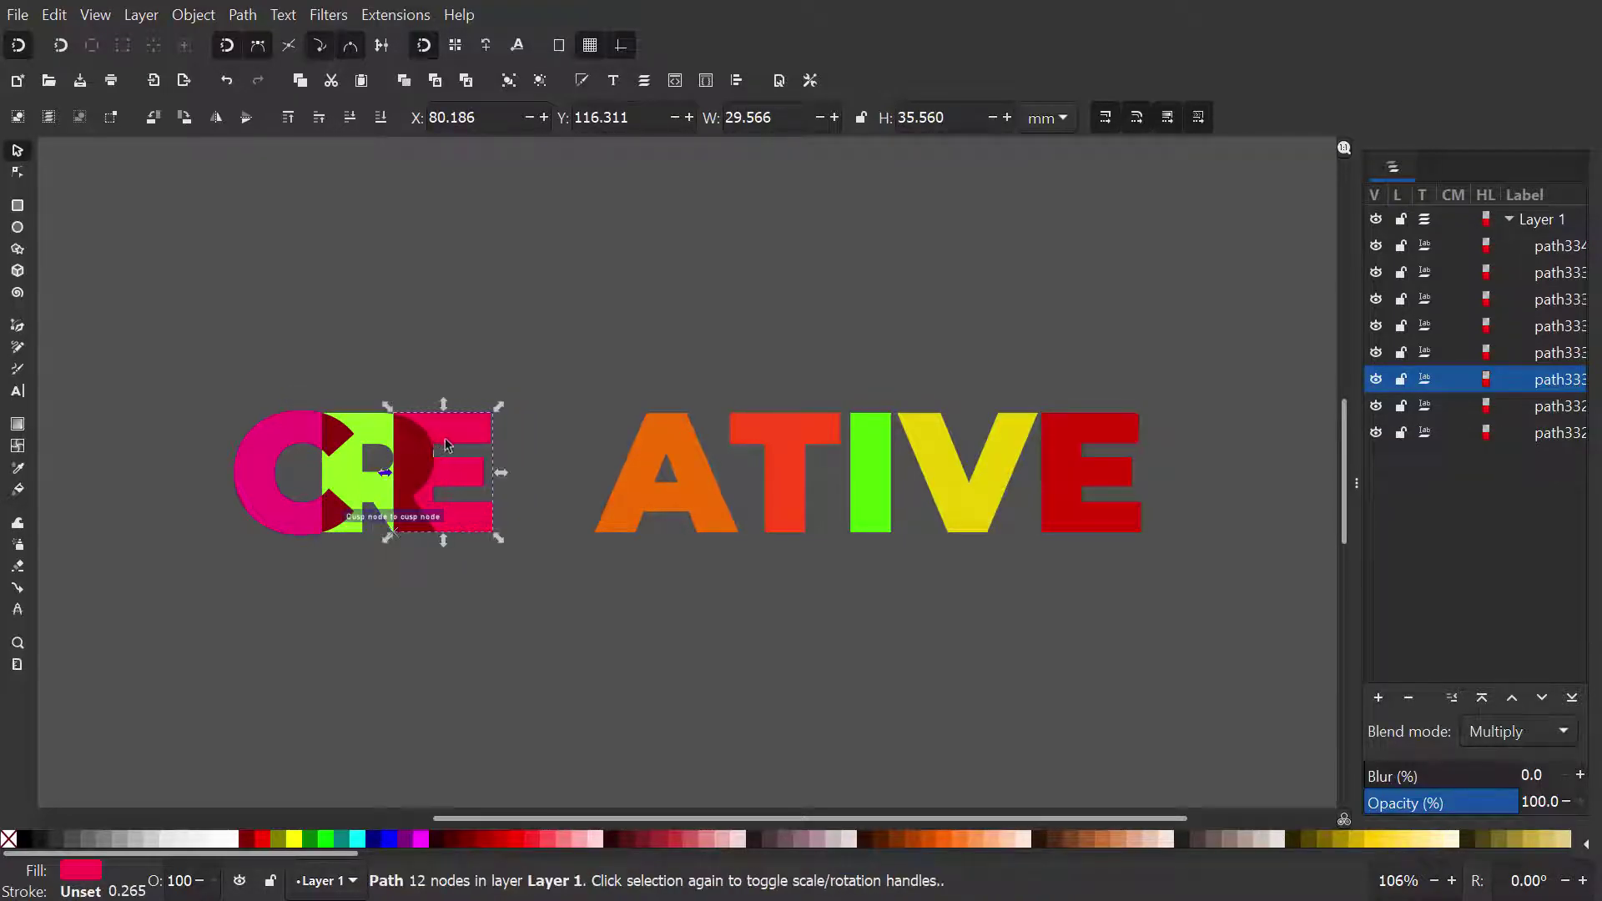
pyautogui.moveTo(607, 511); pyautogui.dragTo(492, 511)
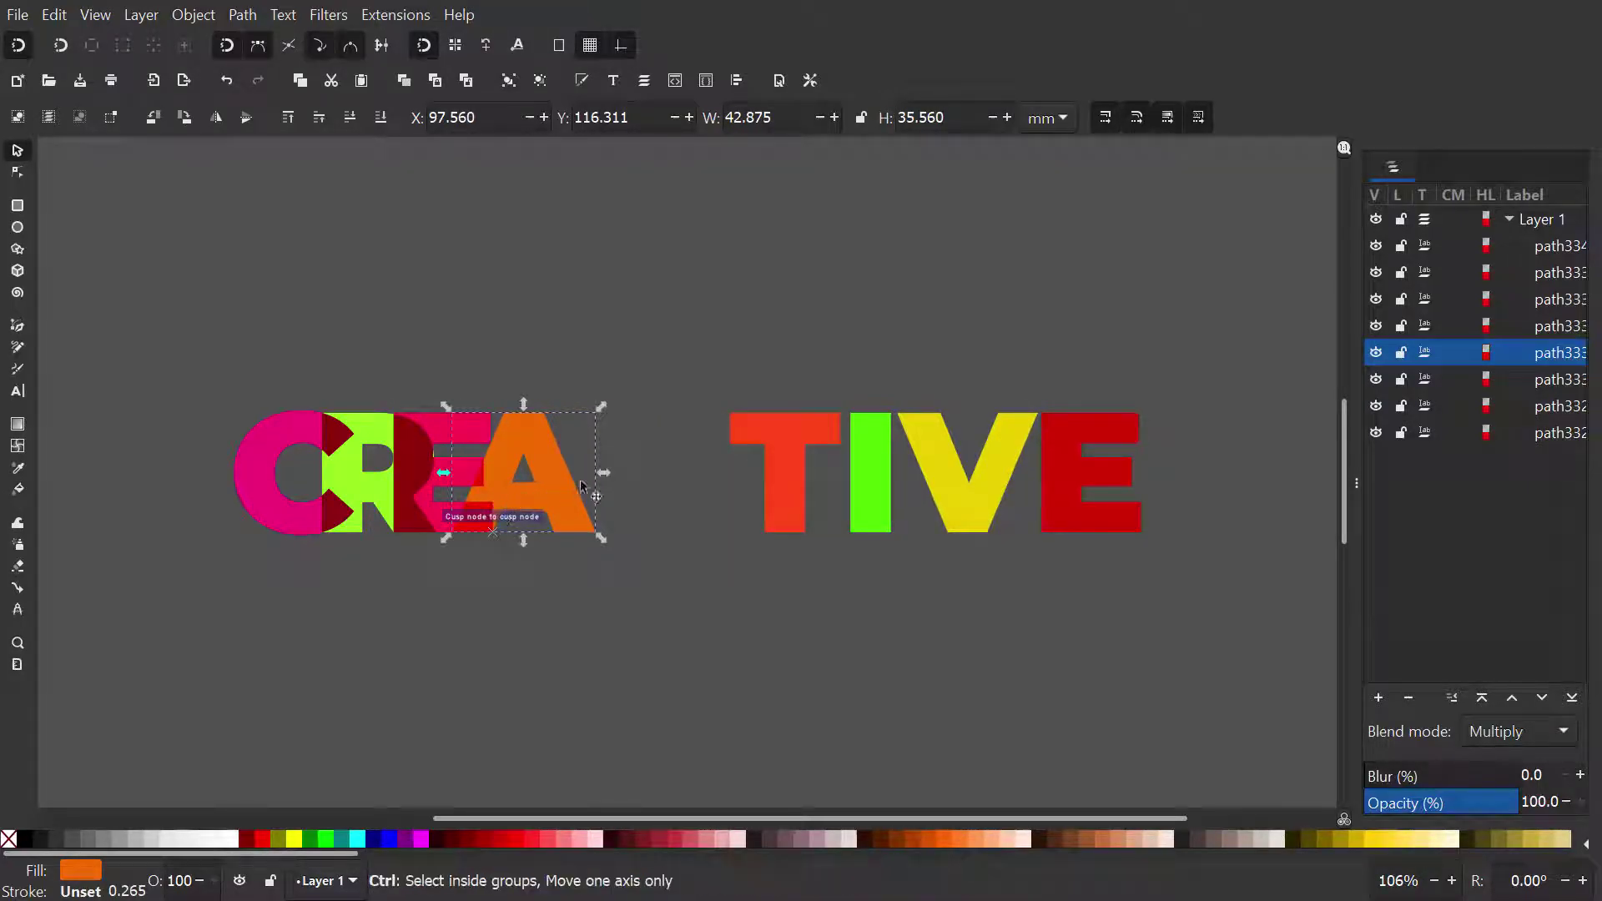
pyautogui.moveTo(749, 436); pyautogui.dragTo(592, 445)
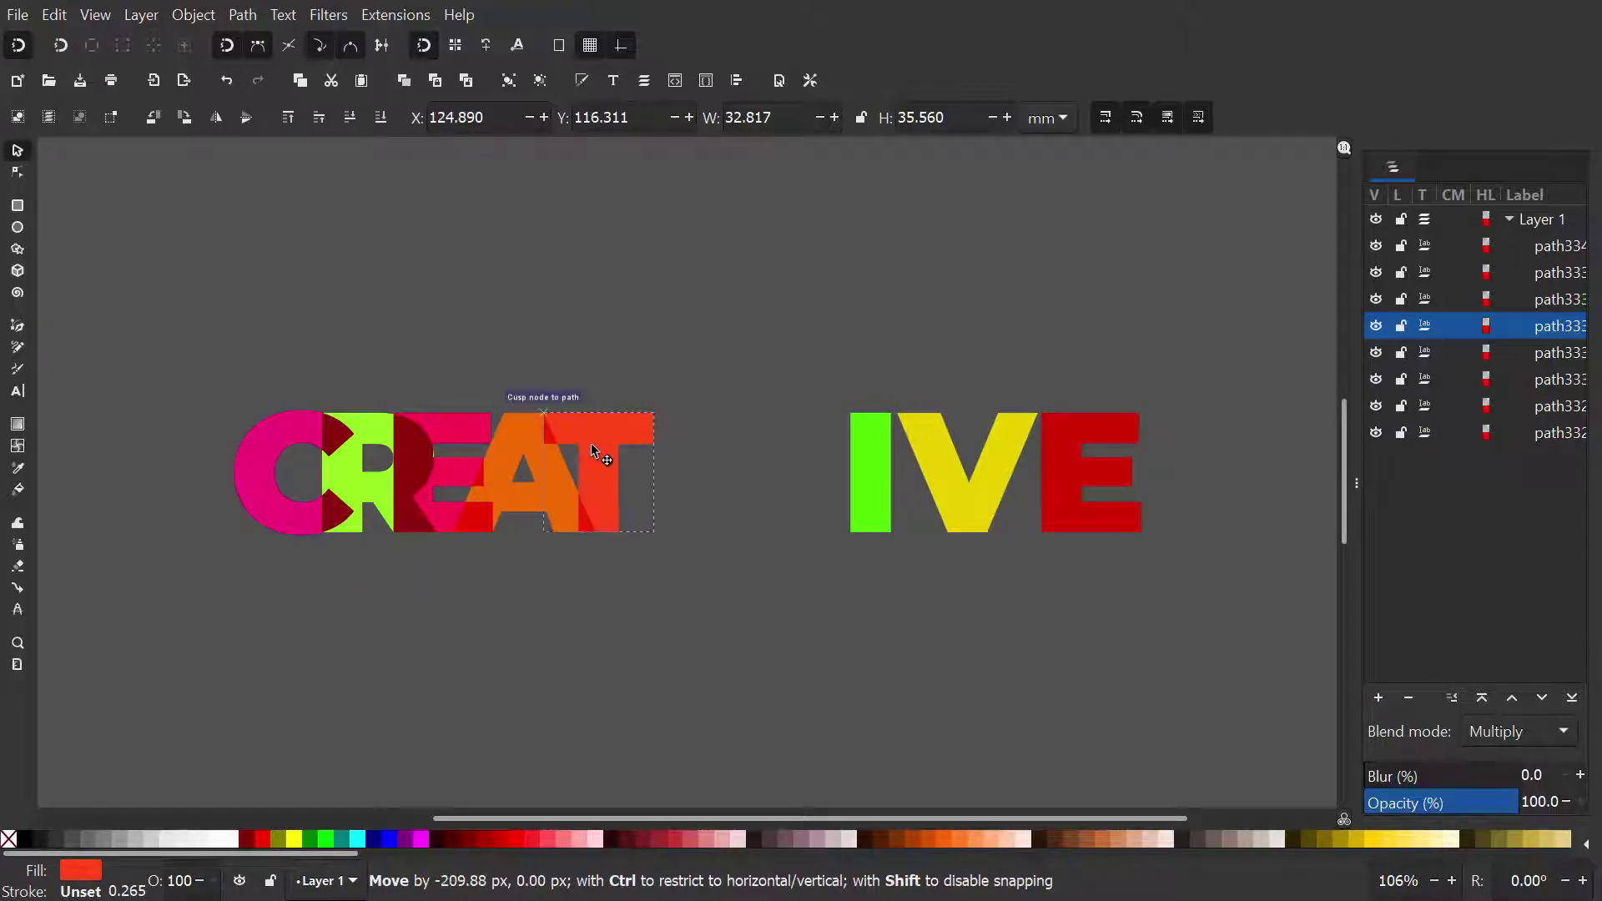
# Slide I, V and the final E onto their neighbours, then select all eight letters
pyautogui.moveTo(865, 446)
pyautogui.mouseDown()
pyautogui.moveTo(731, 452)
pyautogui.moveTo(639, 525)
pyautogui.mouseUp()
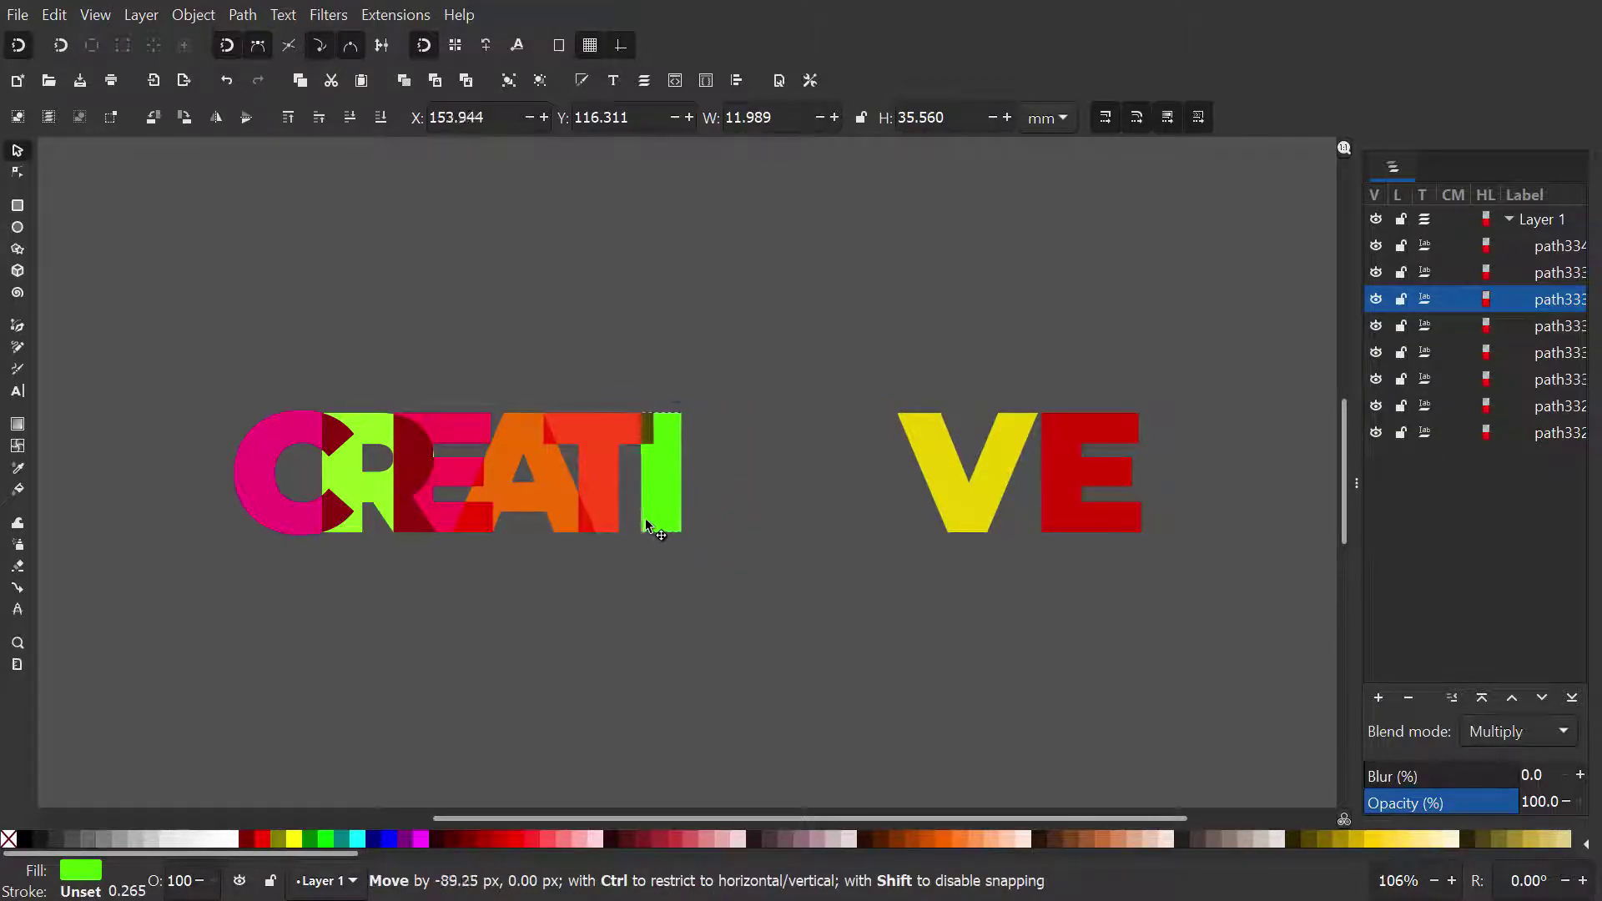
pyautogui.moveTo(923, 431); pyautogui.dragTo(652, 457)
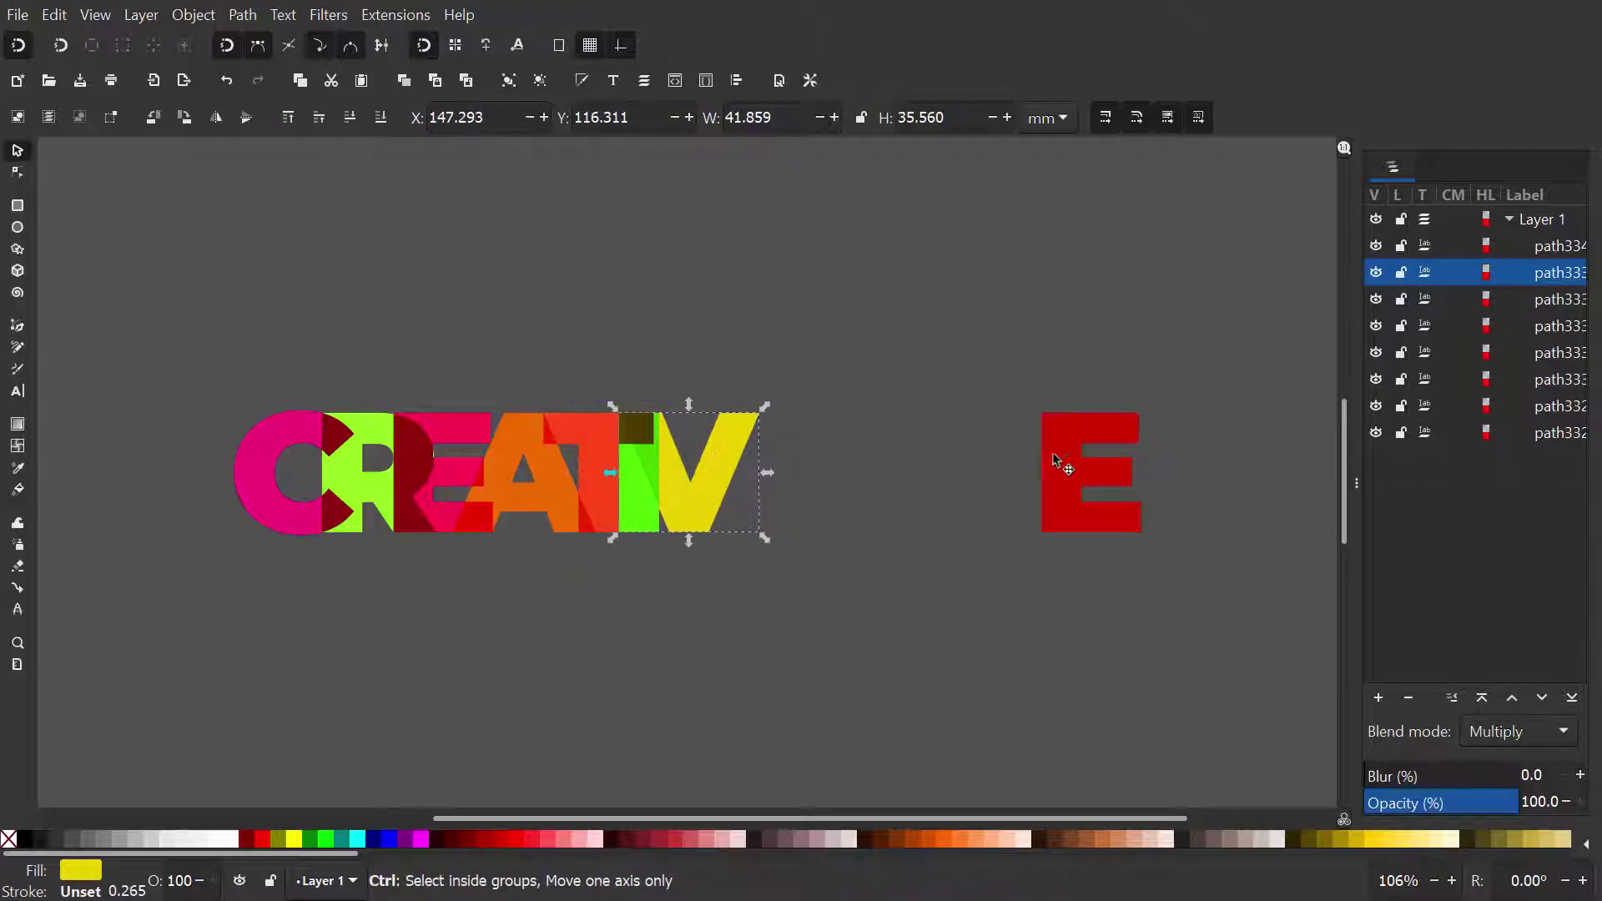
pyautogui.moveTo(1071, 454); pyautogui.dragTo(752, 459)
pyautogui.moveTo(976, 633); pyautogui.dragTo(187, 367)
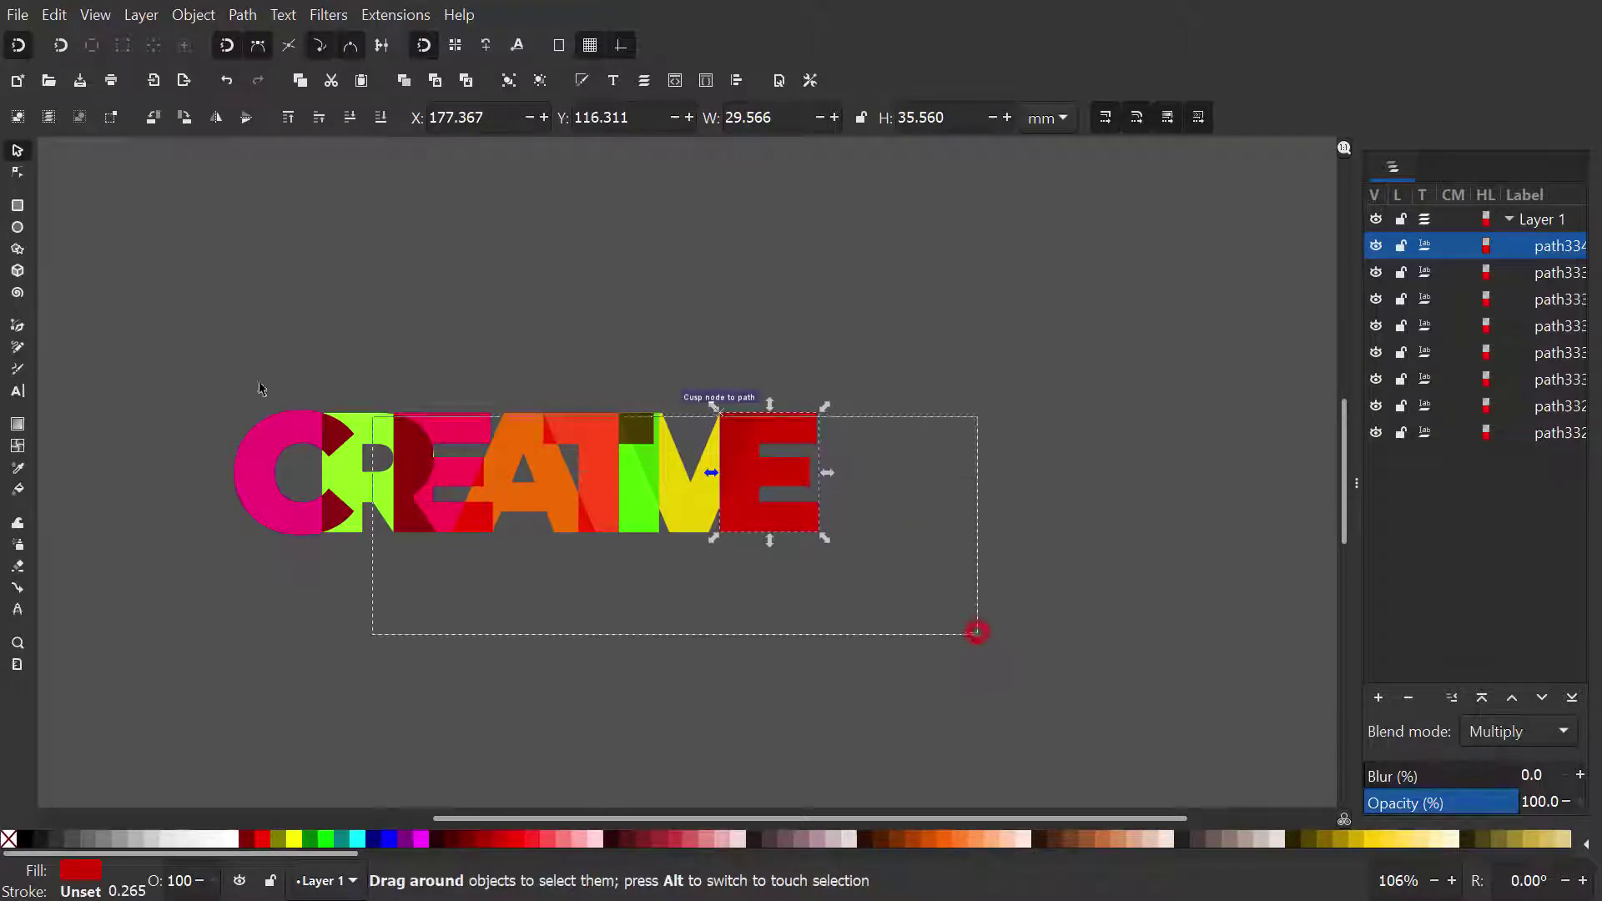
# Set the selected letters' blend mode to Screen
pyautogui.press('3')
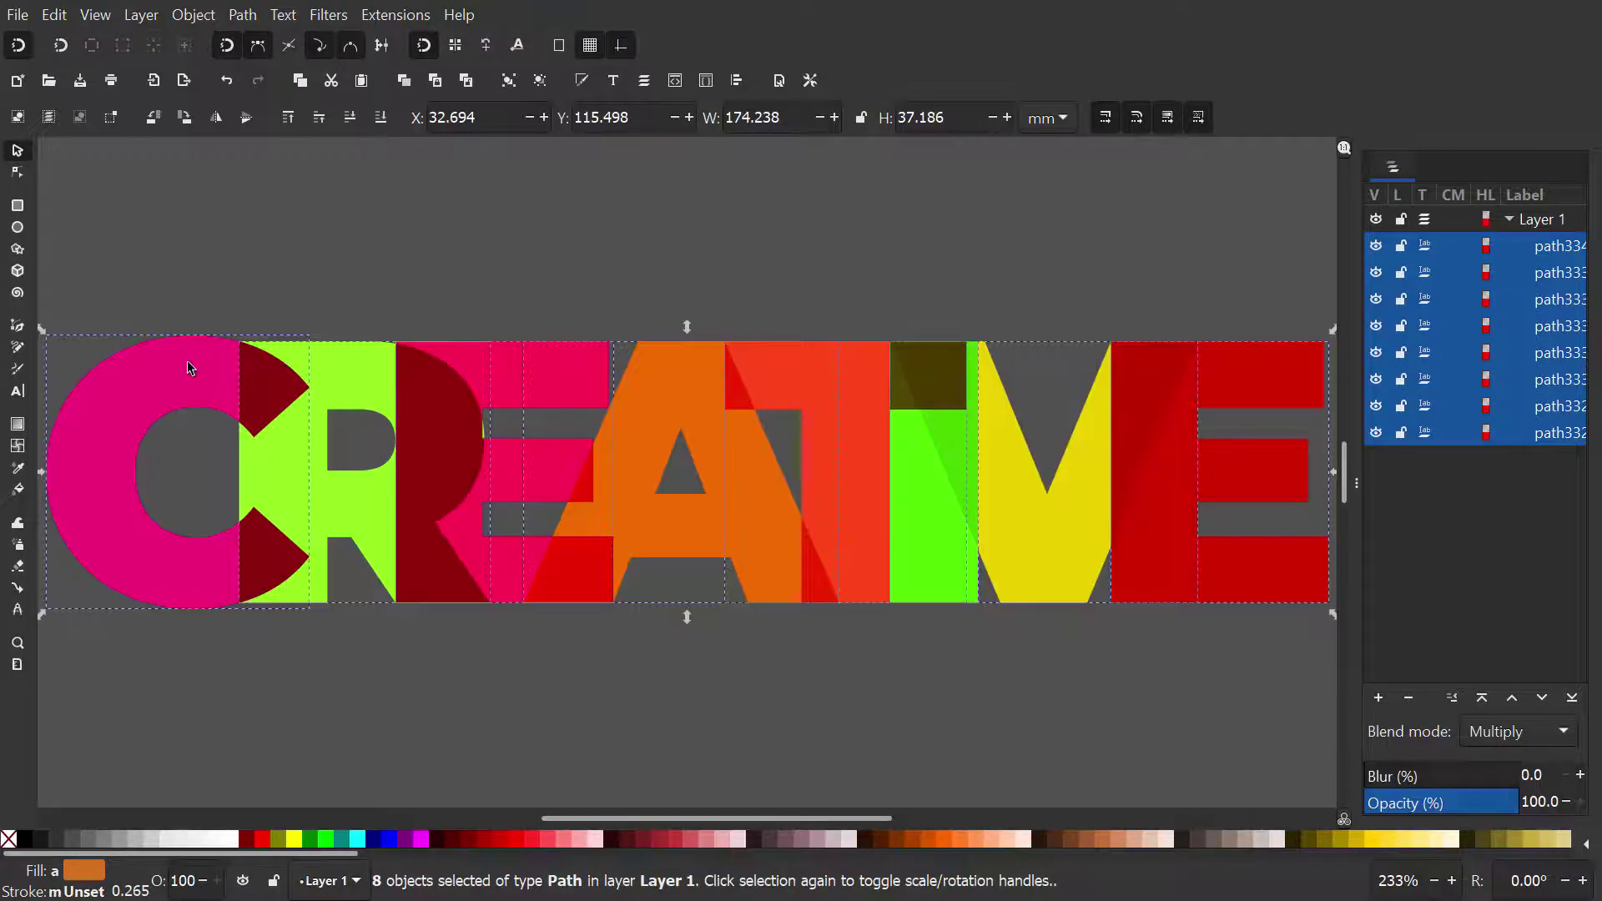
pyautogui.press('-')
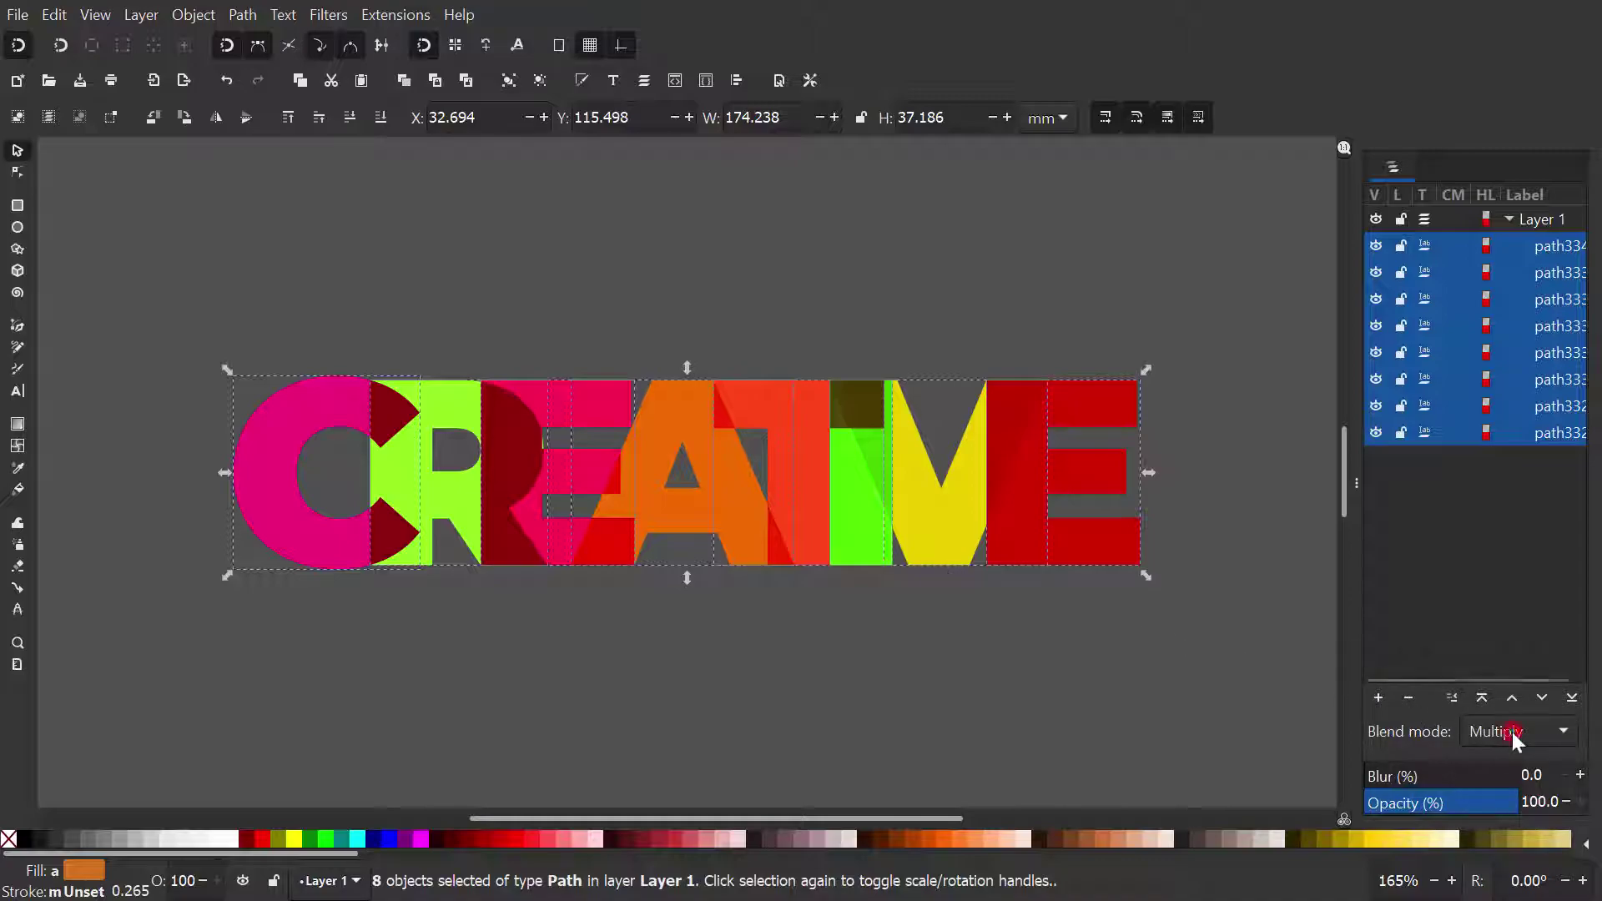
pyautogui.click(1514, 734)
pyautogui.click(1495, 764)
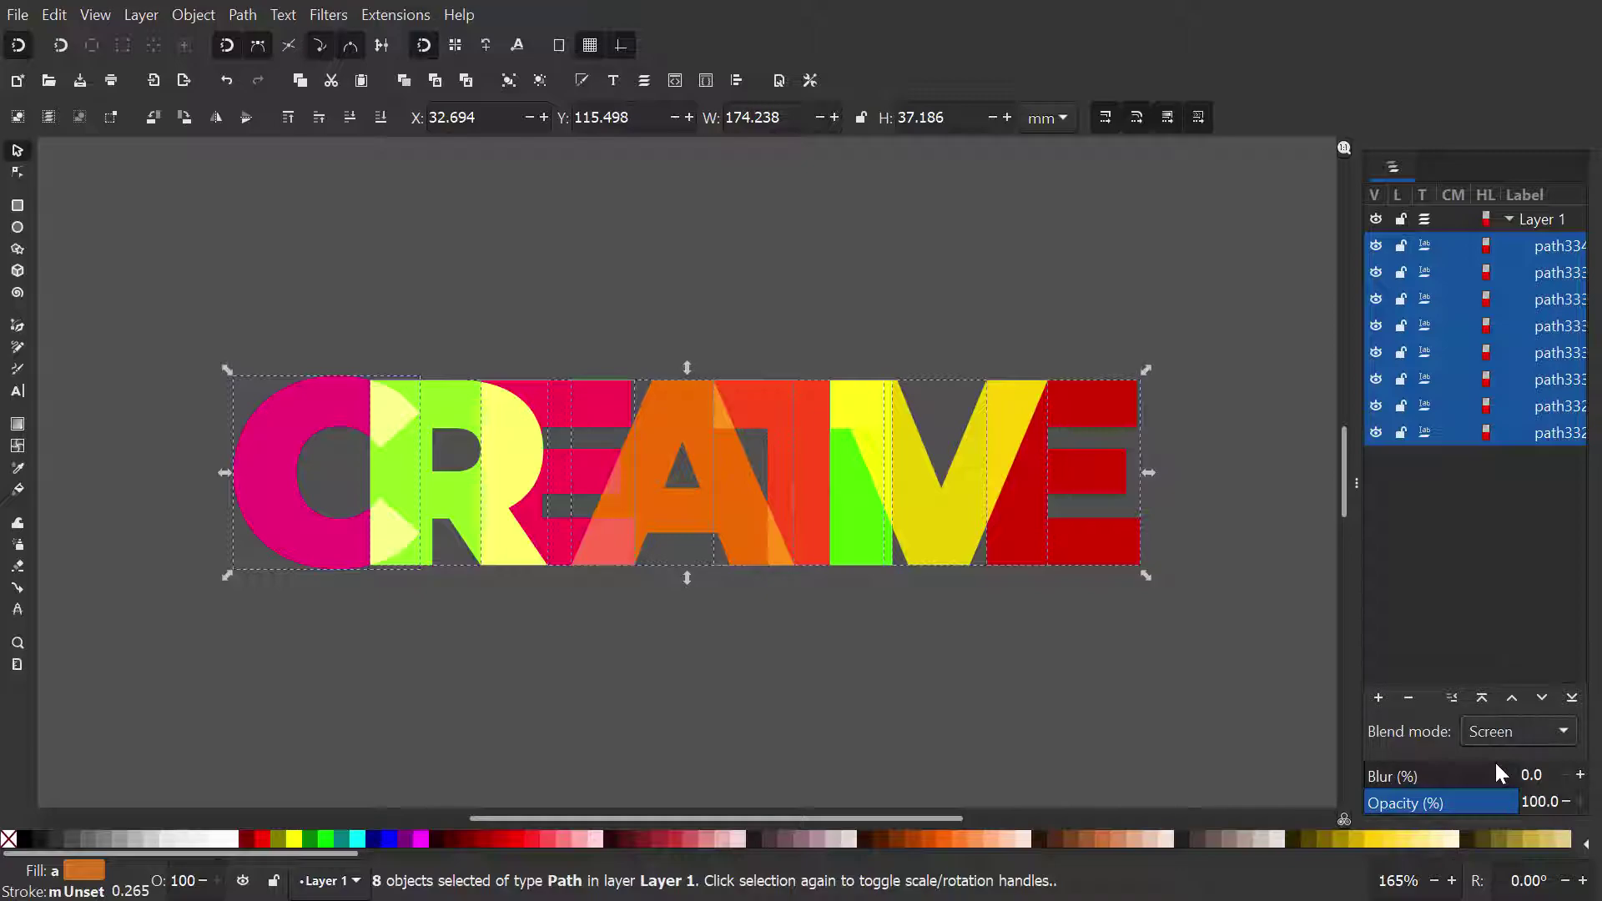
# Preview Darken, light, Color and Saturation blend modes, then settle back on Screen
pyautogui.press('Down')
pyautogui.press('Down')
pyautogui.press('Down')
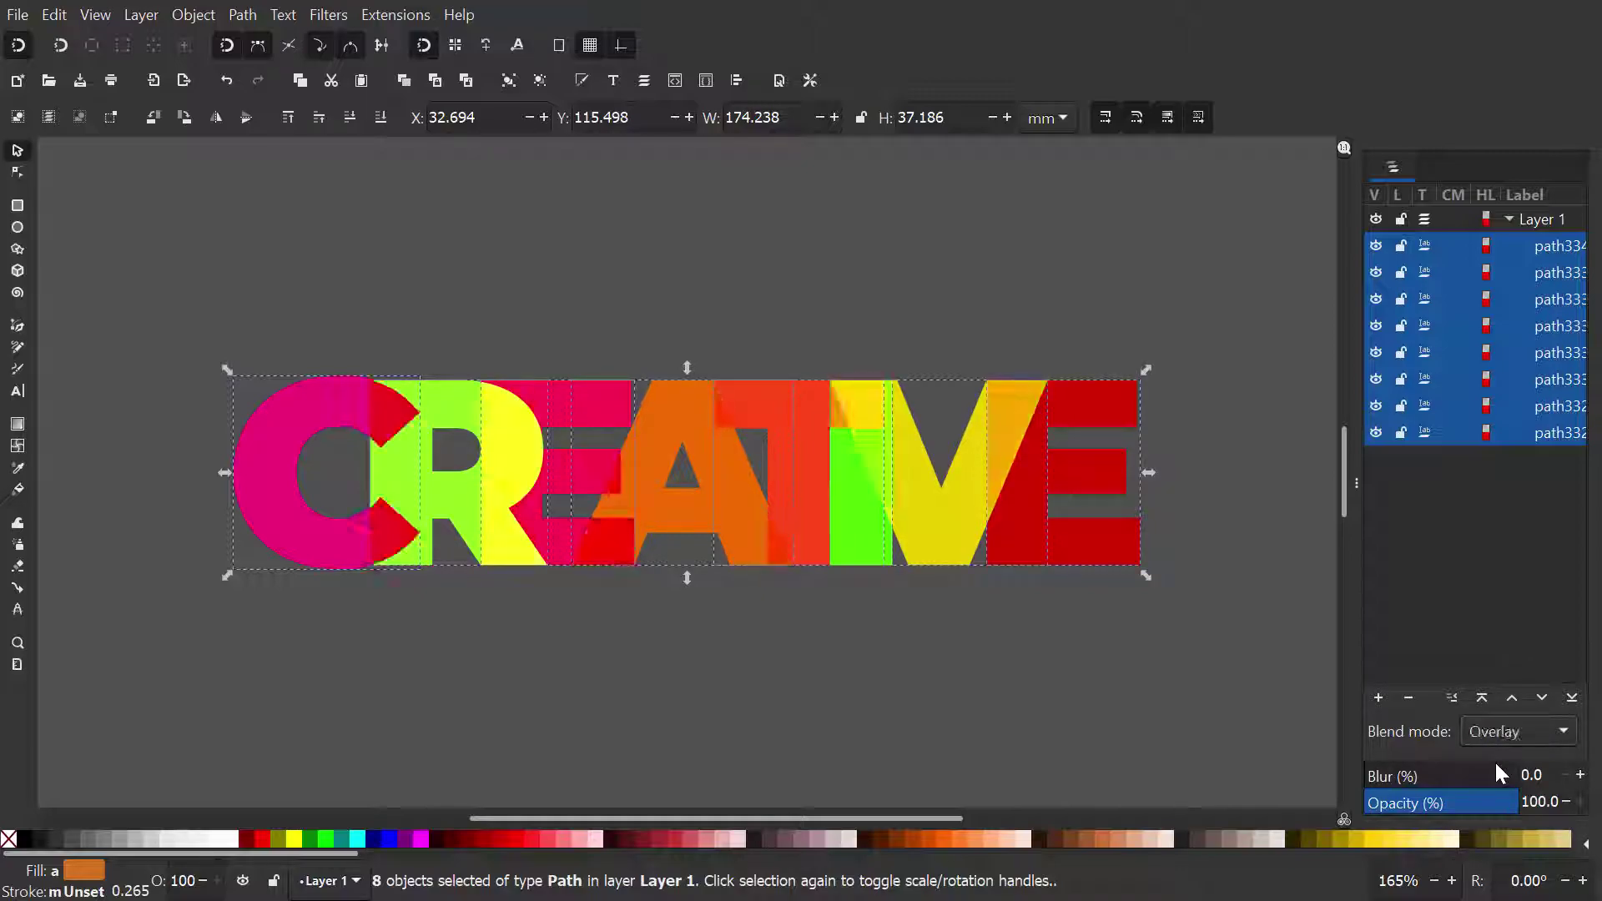
pyautogui.press('Down')
pyautogui.press('Down')
pyautogui.press('Down')
pyautogui.press('Down')
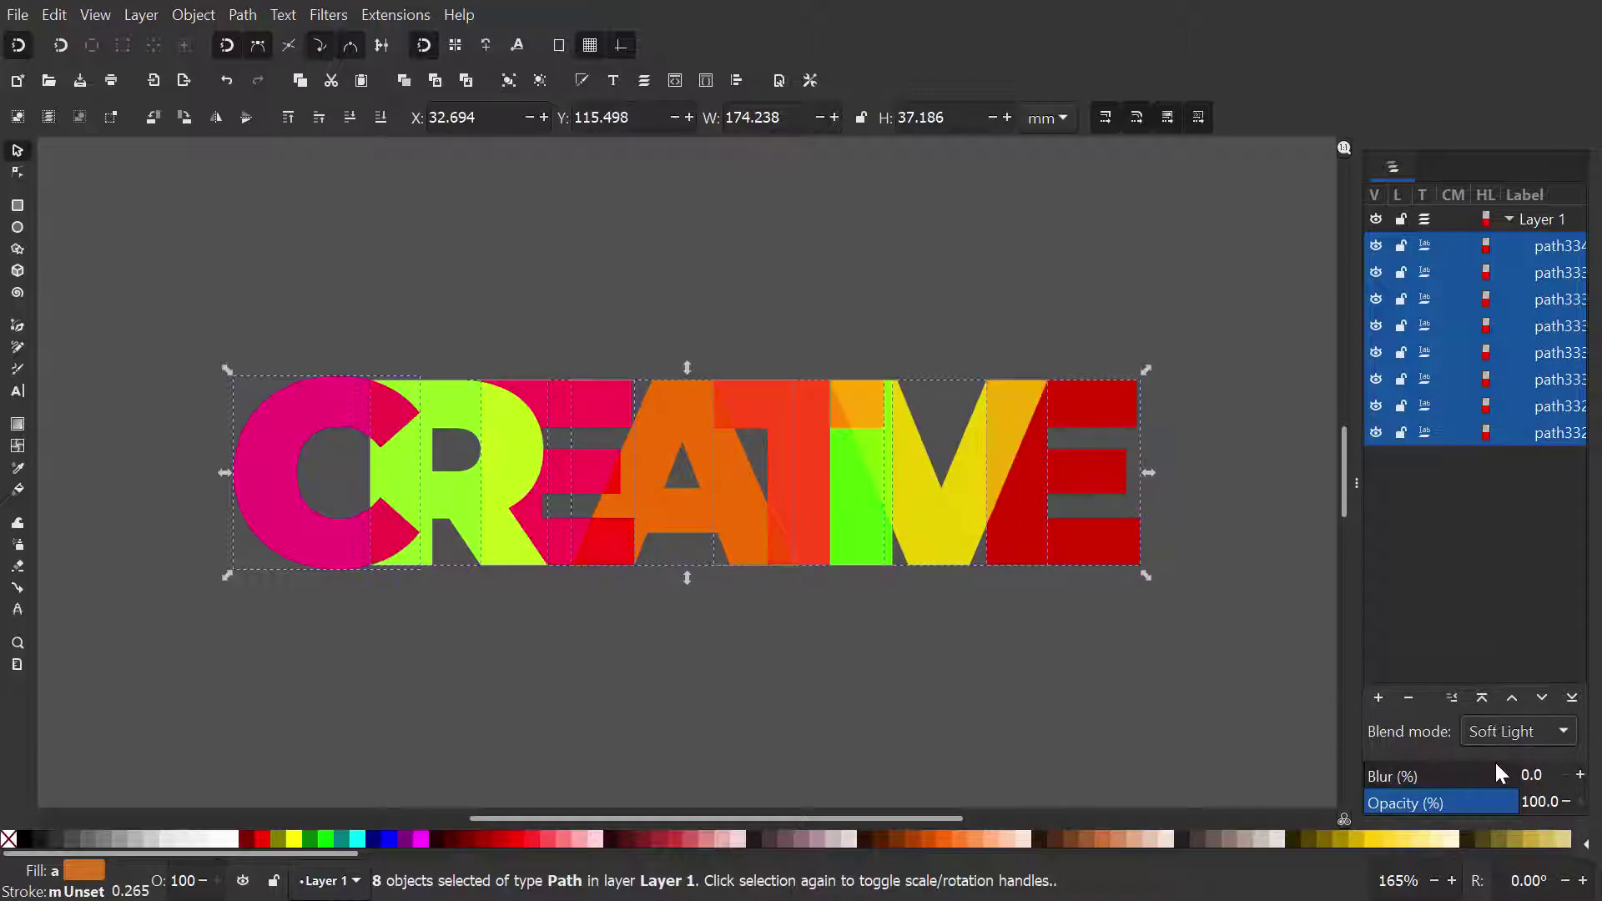
pyautogui.press('Down')
pyautogui.press('Down')
pyautogui.press('Down')
pyautogui.press('Down')
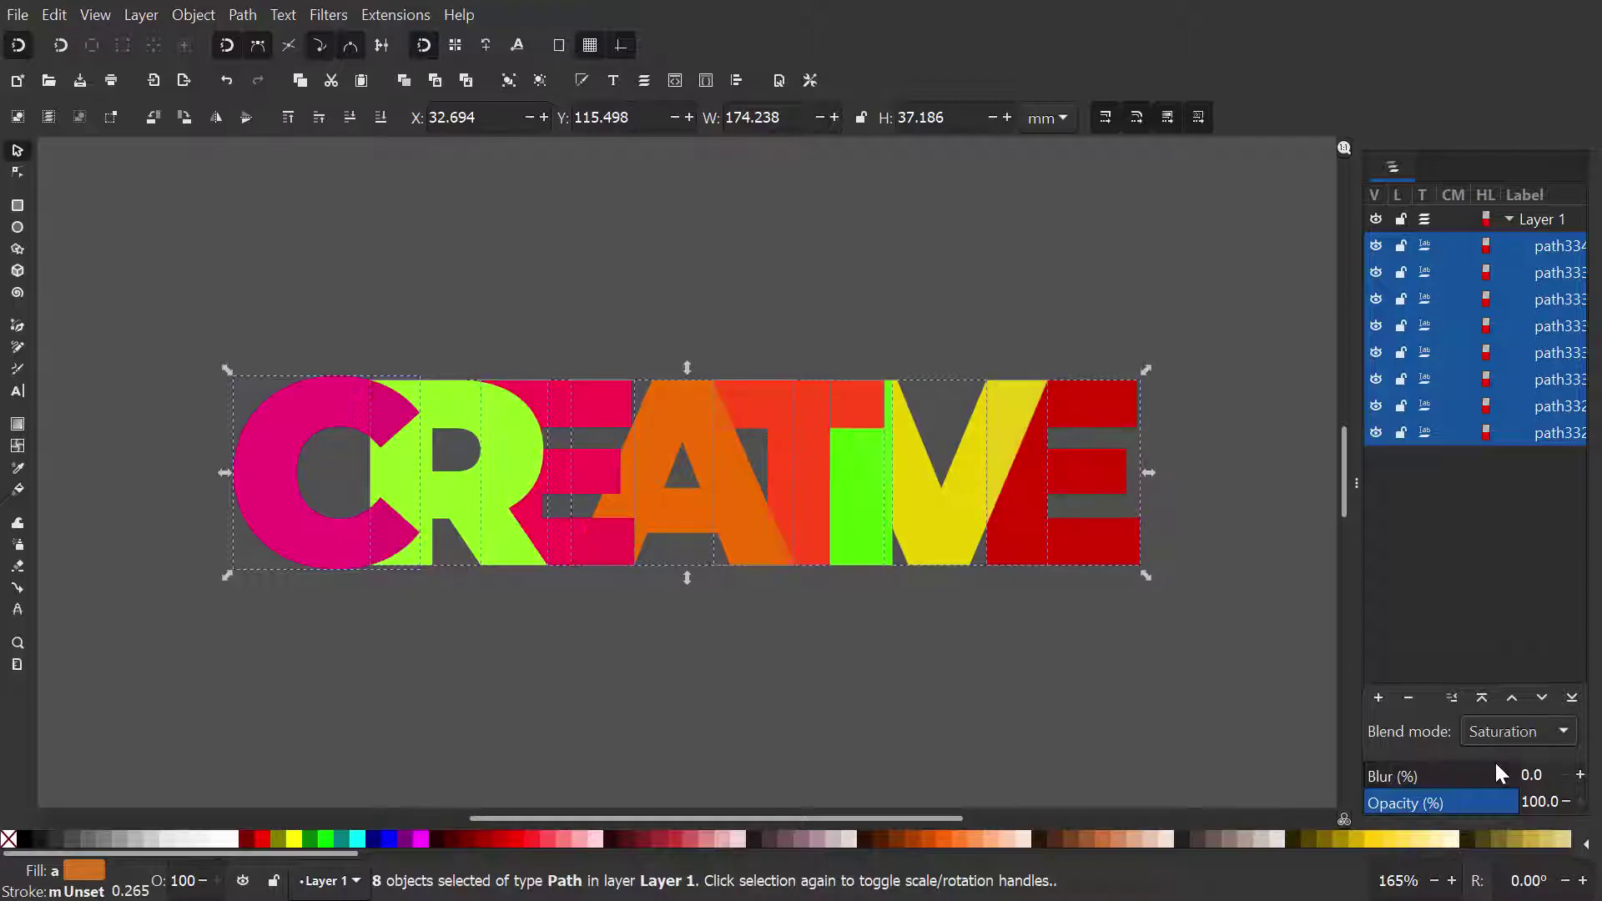
pyautogui.press('Down')
pyautogui.press('Down')
pyautogui.press('Up')
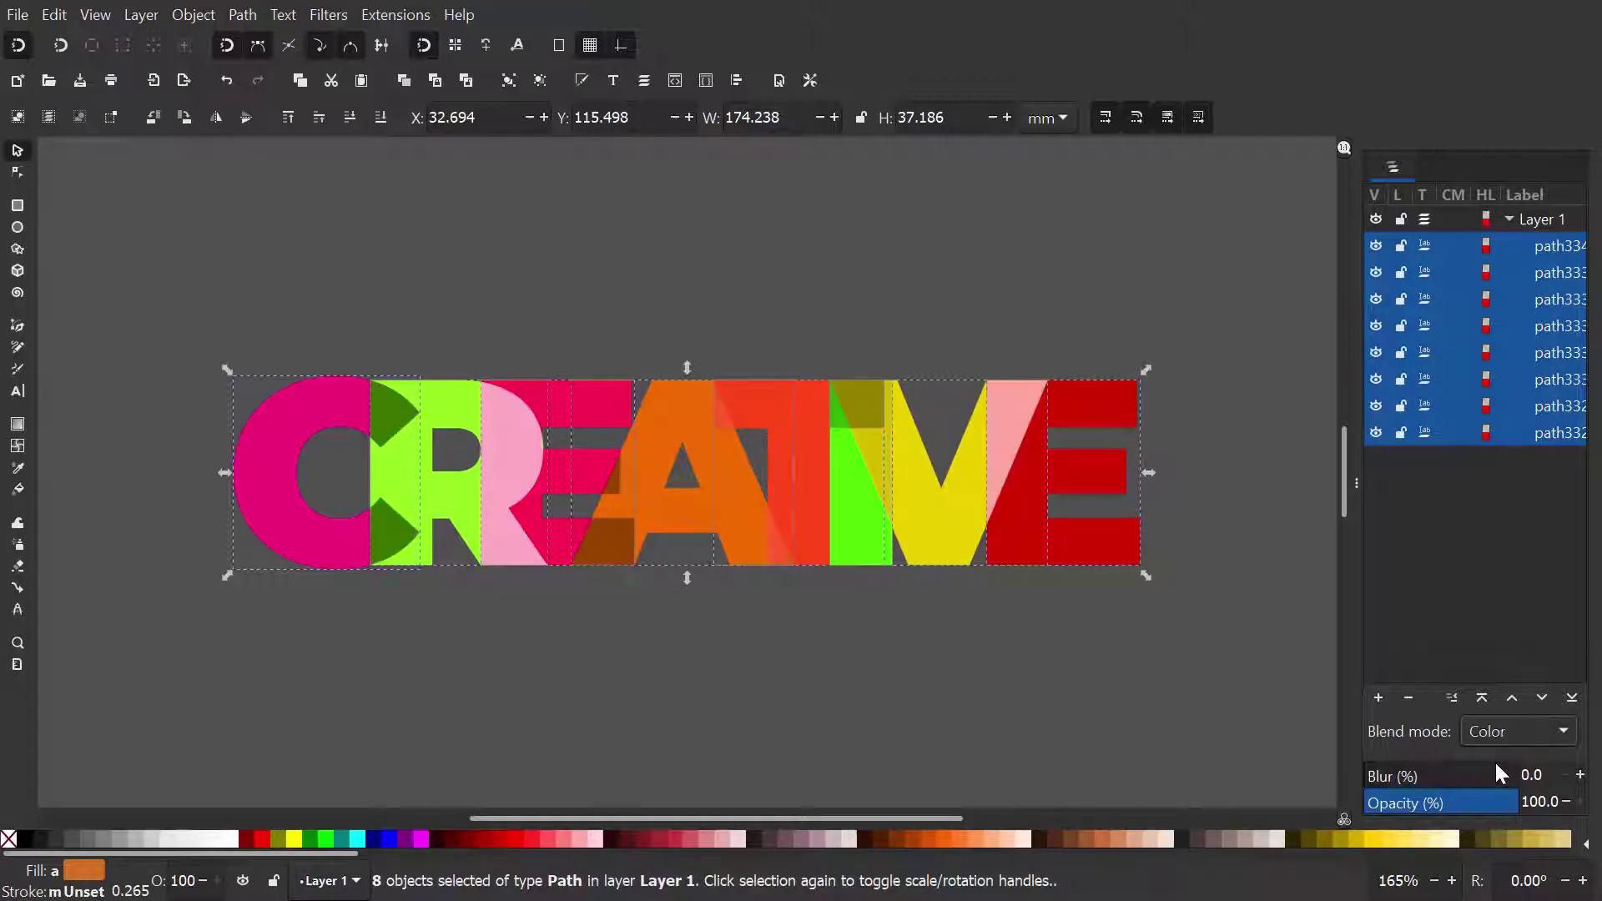
pyautogui.press('Up')
pyautogui.press('Home')
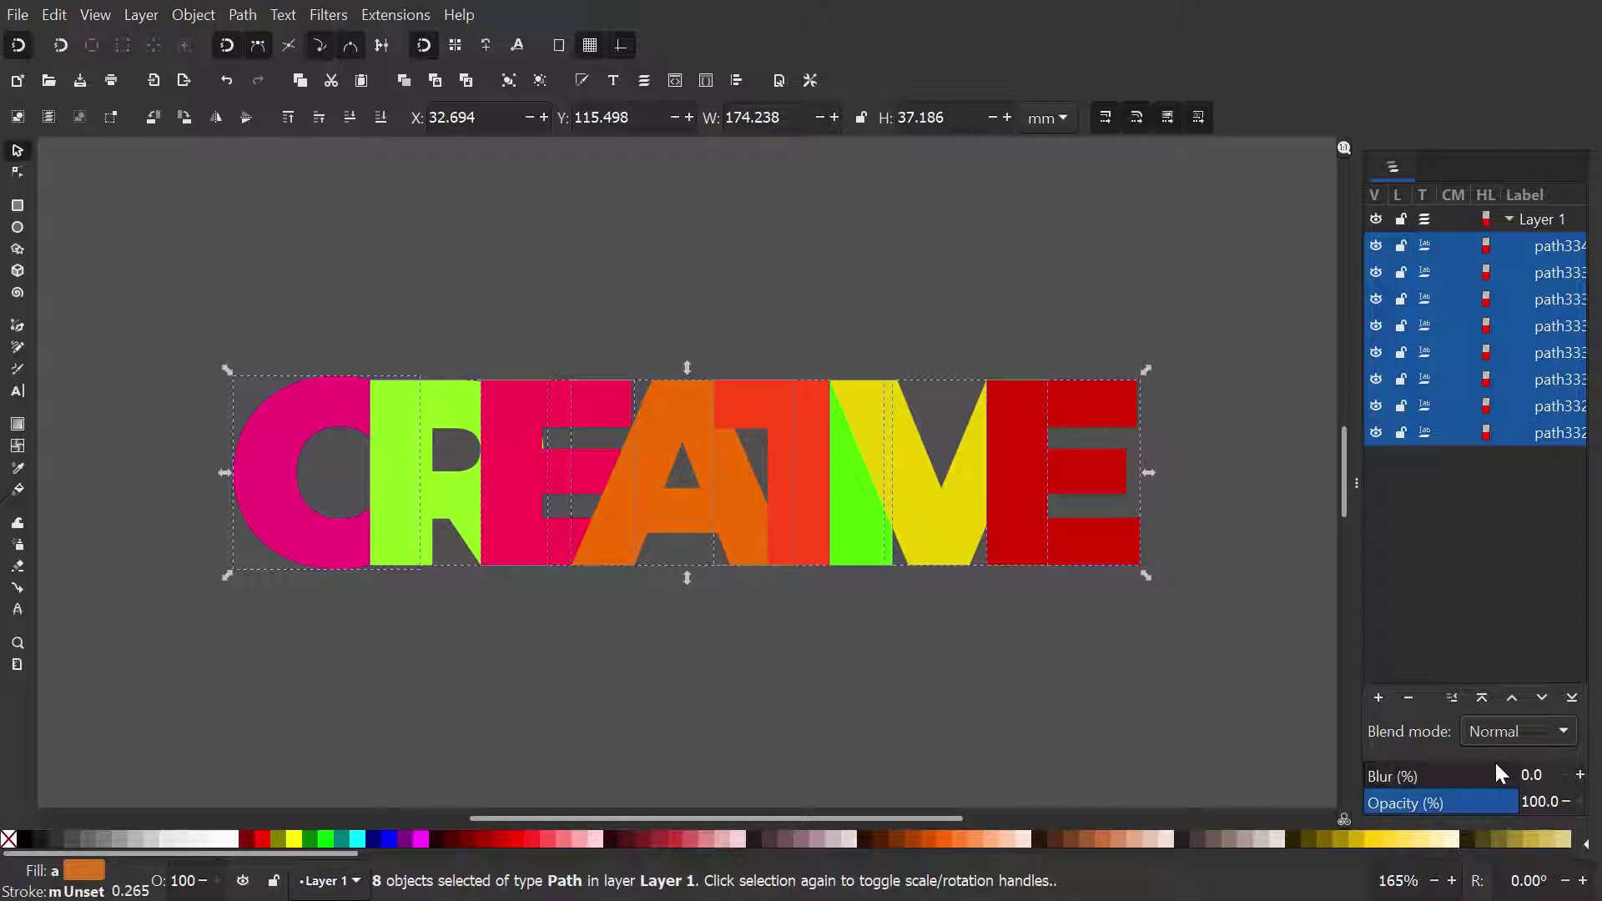
pyautogui.press('Down')
pyautogui.press('Down')
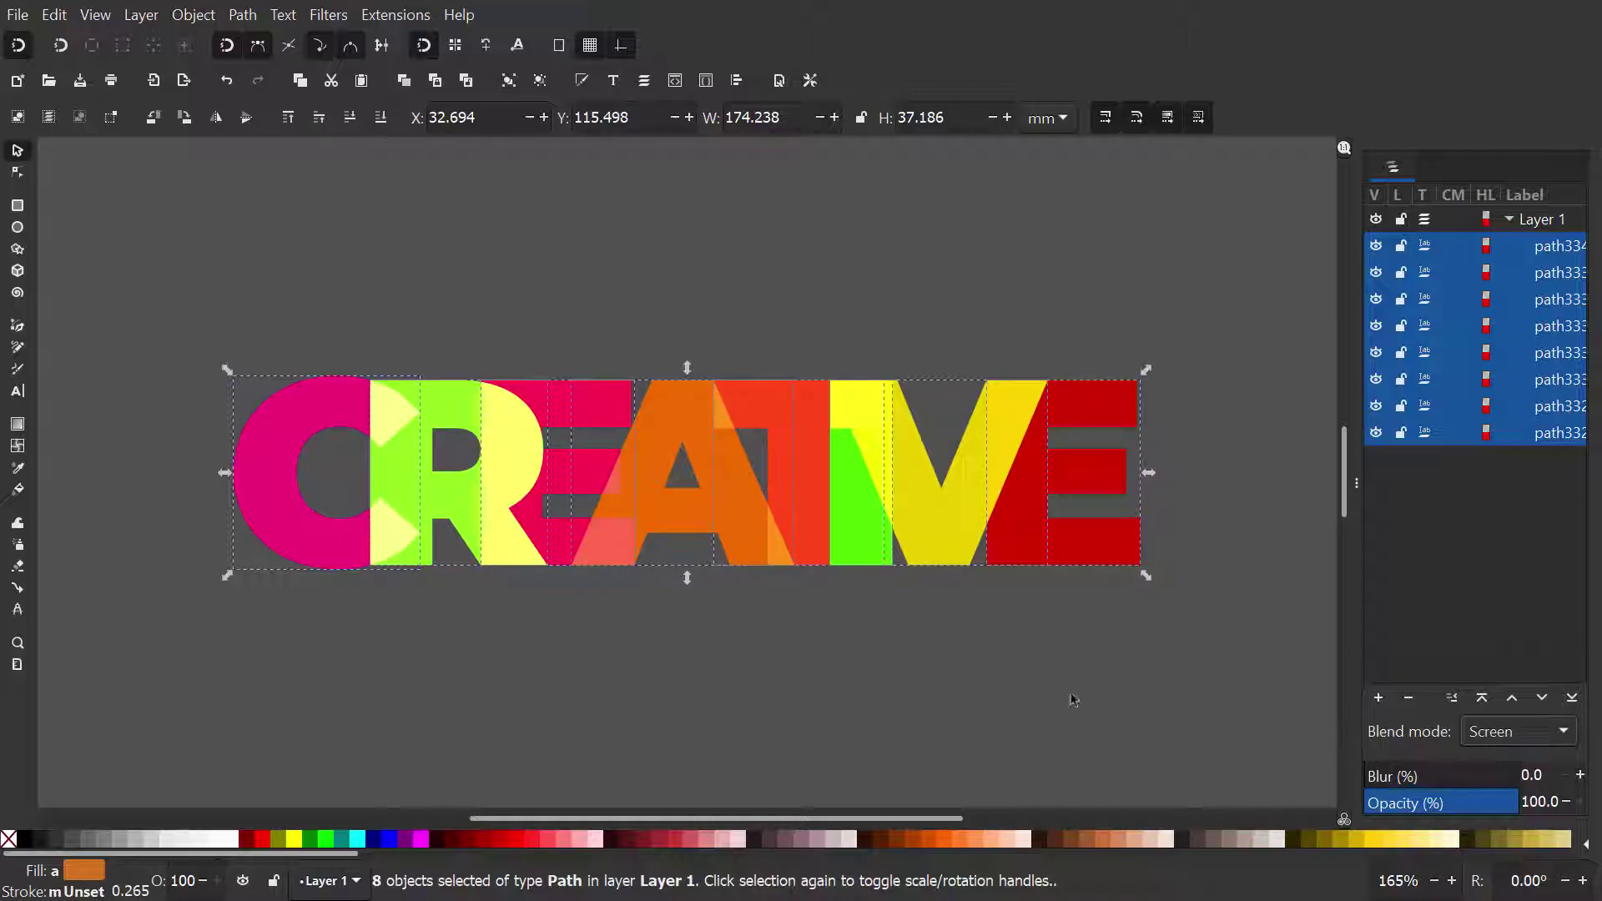
# Re-randomize the CREATIVE letters' colours with the Tweak tool, opacity channel included
pyautogui.click(17, 524)
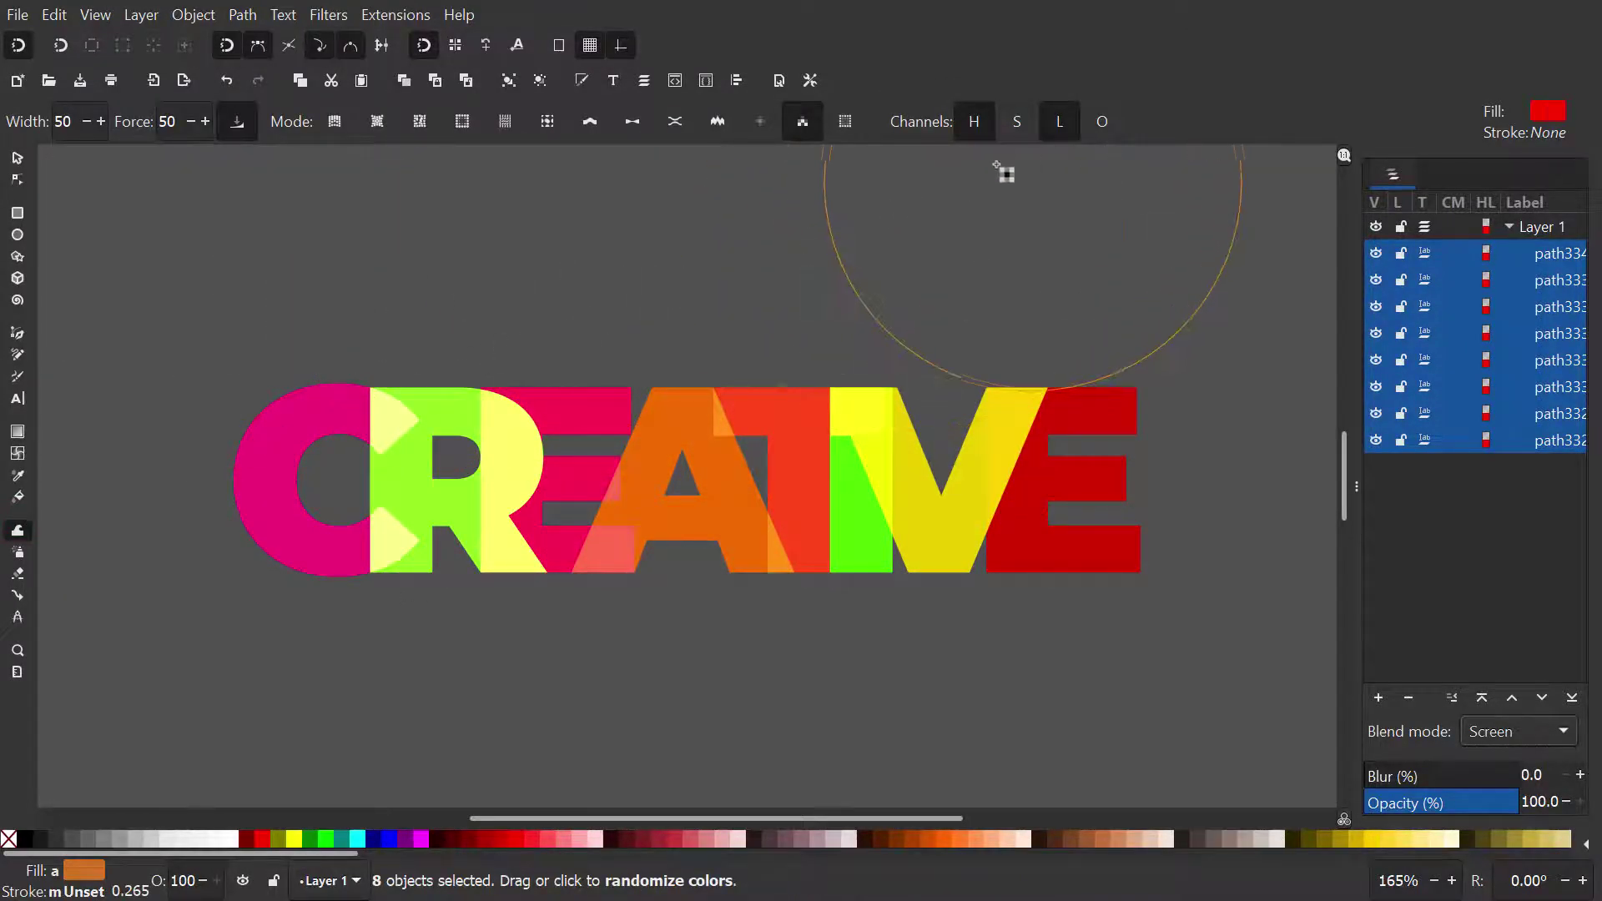
pyautogui.click(1102, 122)
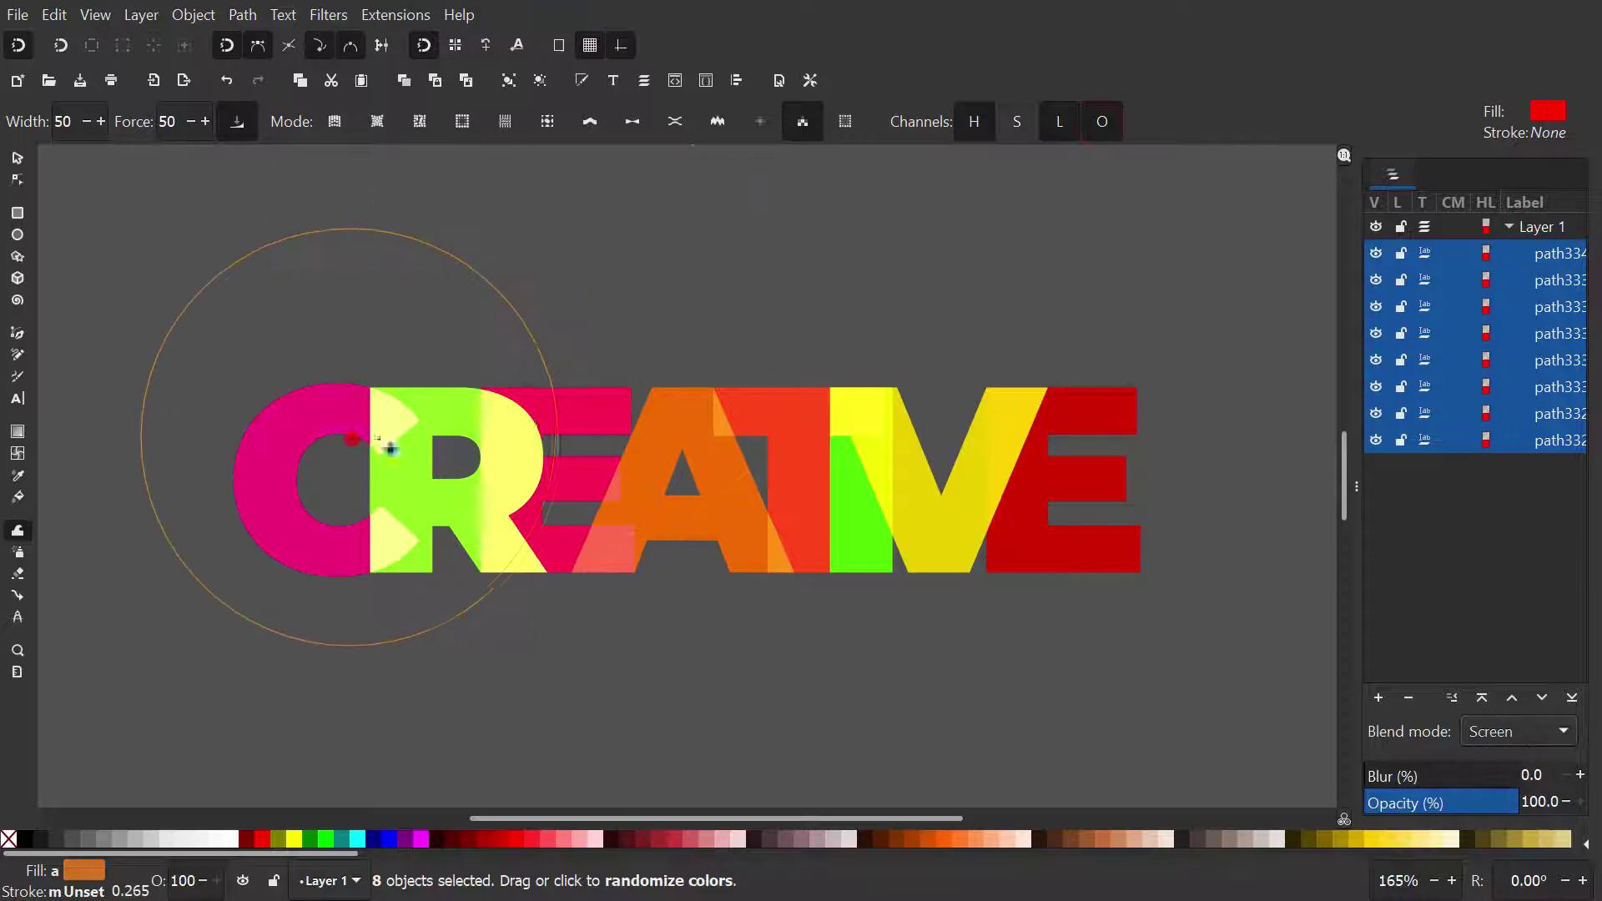
pyautogui.moveTo(350, 437)
pyautogui.mouseDown()
pyautogui.moveTo(1044, 447)
pyautogui.moveTo(490, 458)
pyautogui.moveTo(358, 453)
pyautogui.moveTo(1173, 465)
pyautogui.moveTo(987, 458)
pyautogui.moveTo(936, 477)
pyautogui.moveTo(1012, 484)
pyautogui.moveTo(1123, 461)
pyautogui.moveTo(379, 476)
pyautogui.moveTo(1126, 484)
pyautogui.moveTo(1051, 462)
pyautogui.mouseUp()
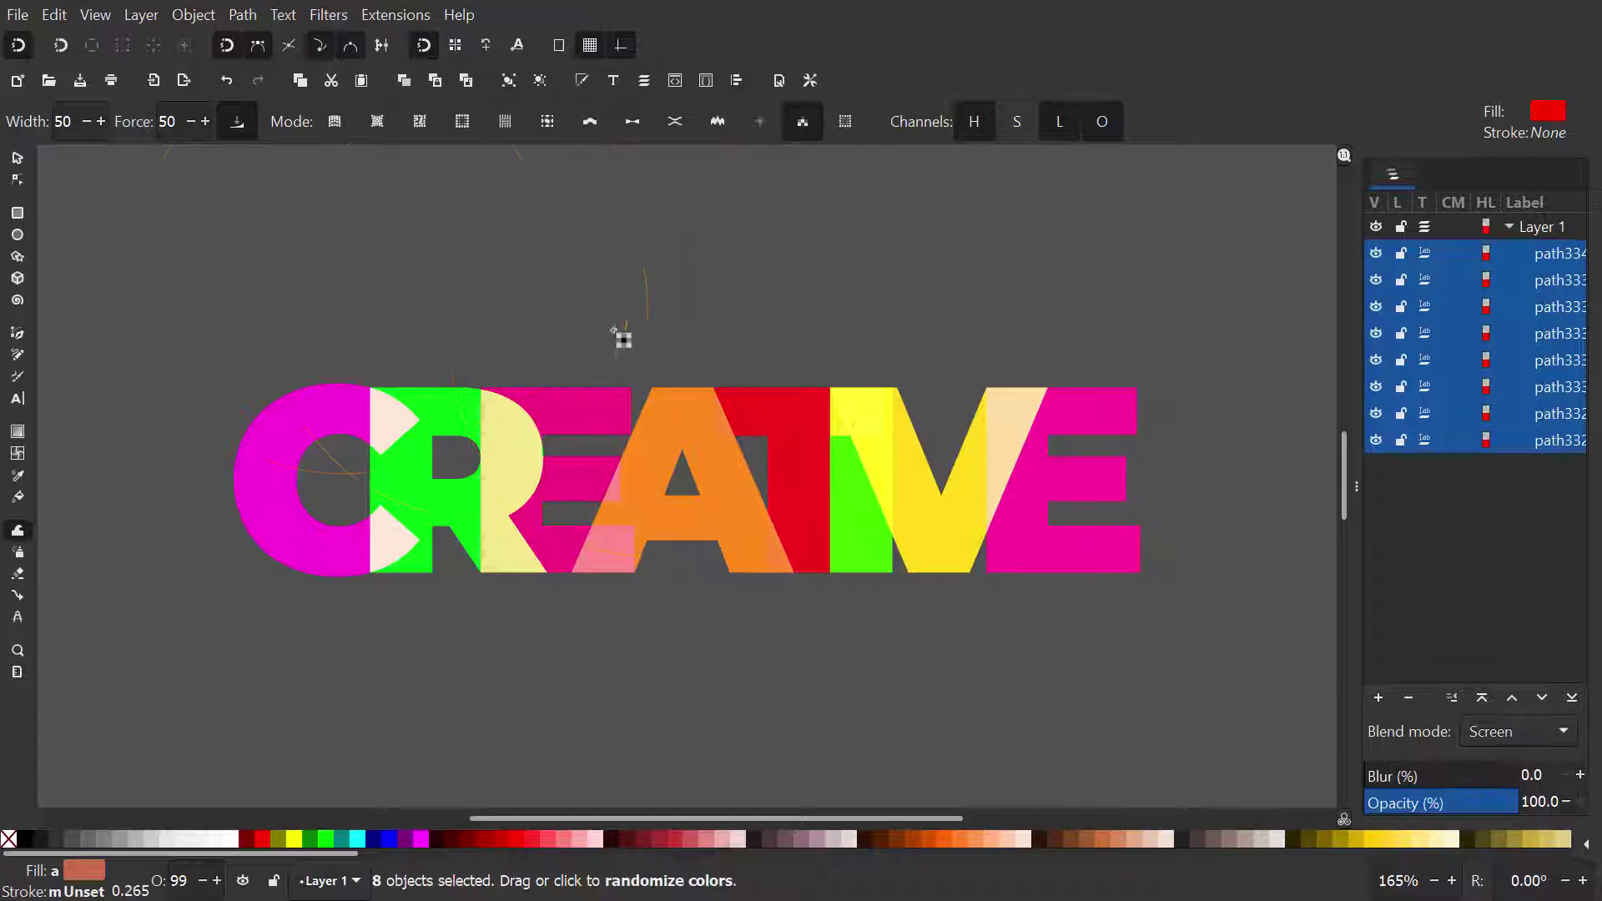
pyautogui.click(16, 153)
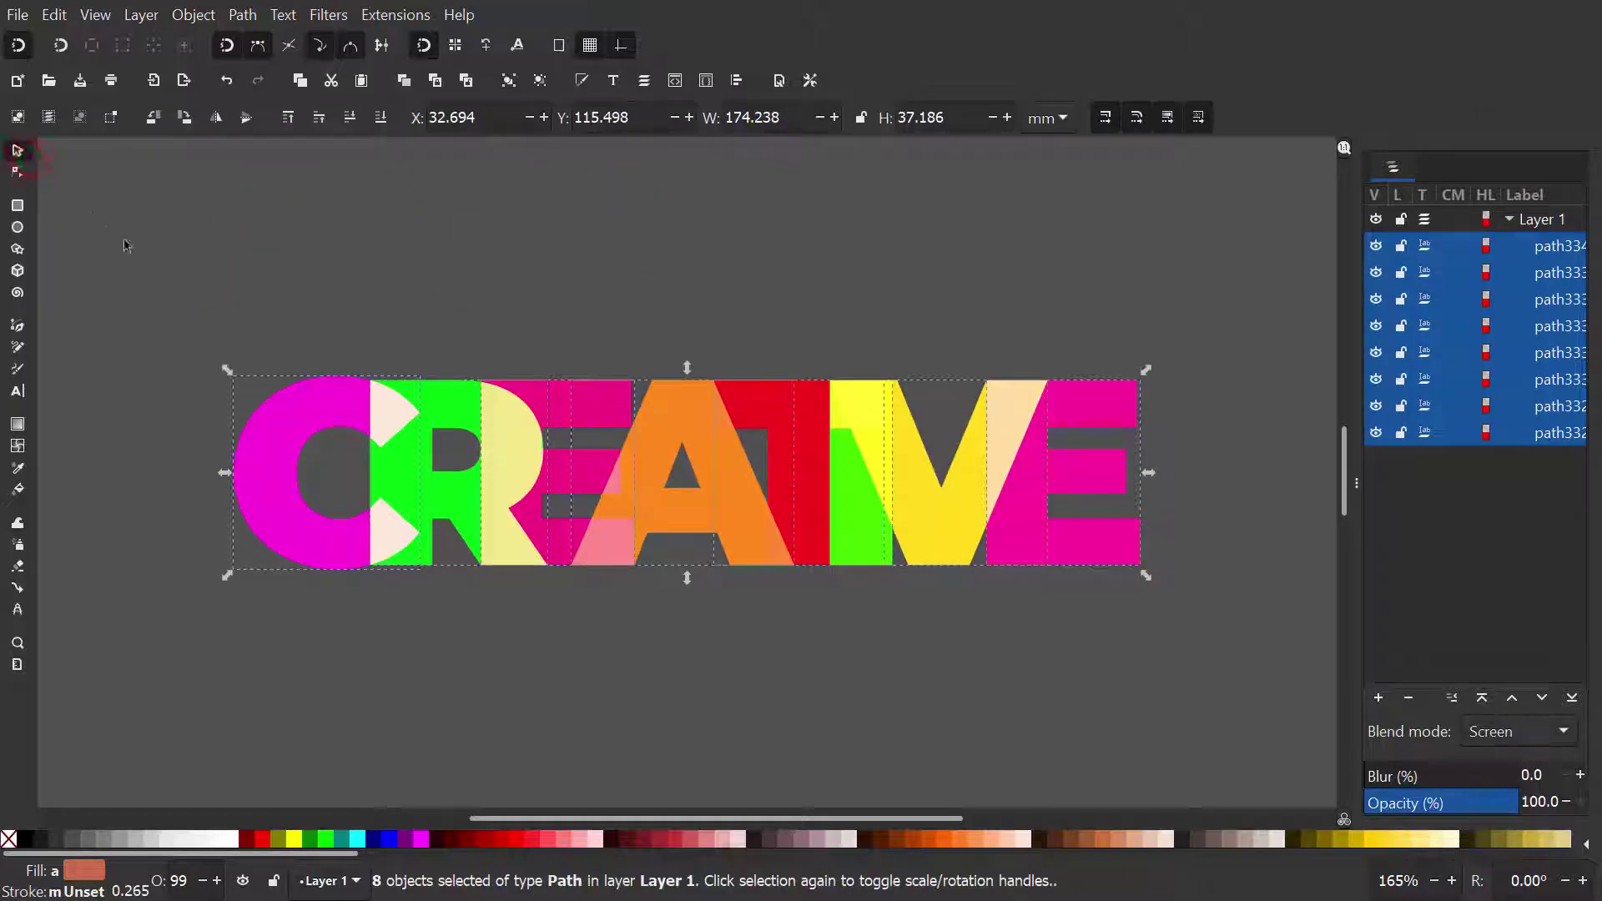